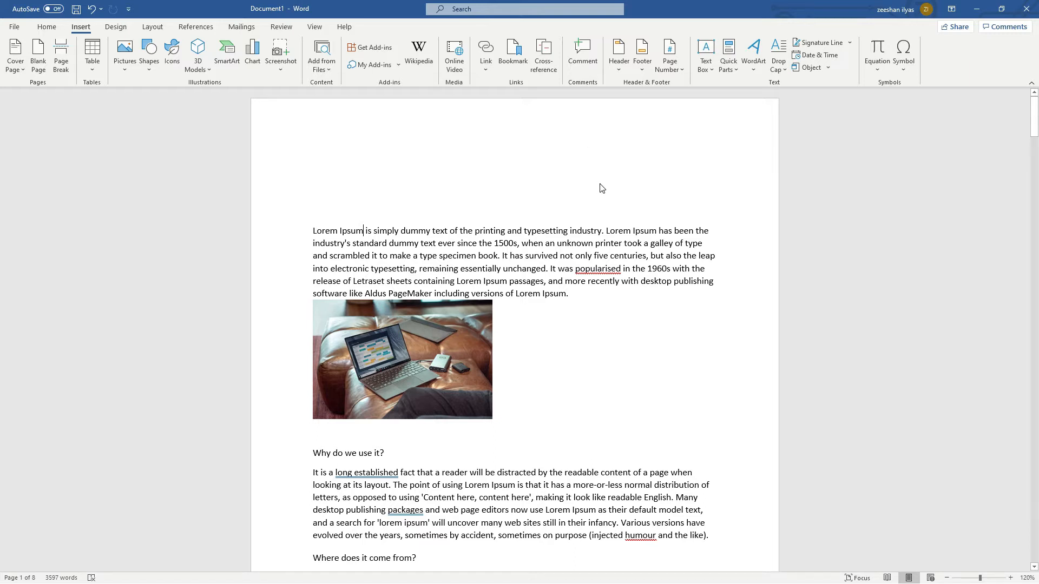
Add the title "Page number" on its own line above the first paragraph of the document.
left_click(320, 215)
left_click(313, 230)
key("Return")
key("Return")
left_click(333, 230)
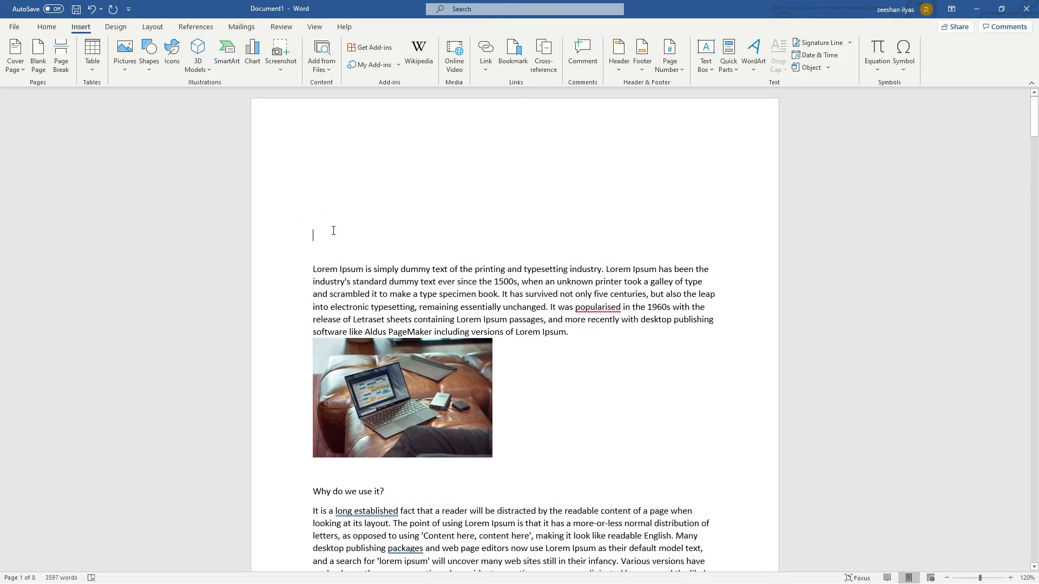
type("page")
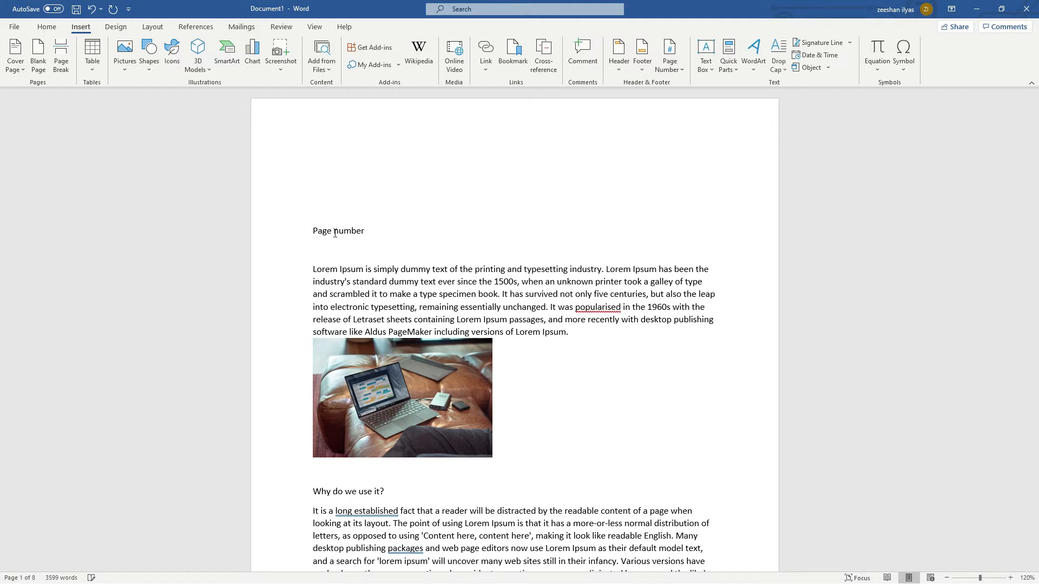
Enlarge the "Page number" title to font size 16.
left_click(308, 232)
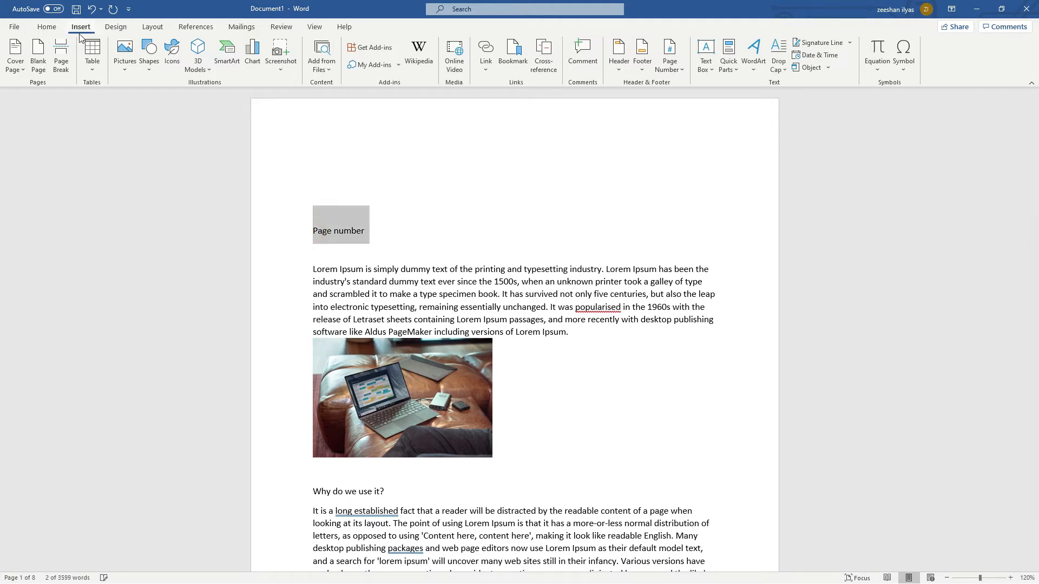
left_click(47, 26)
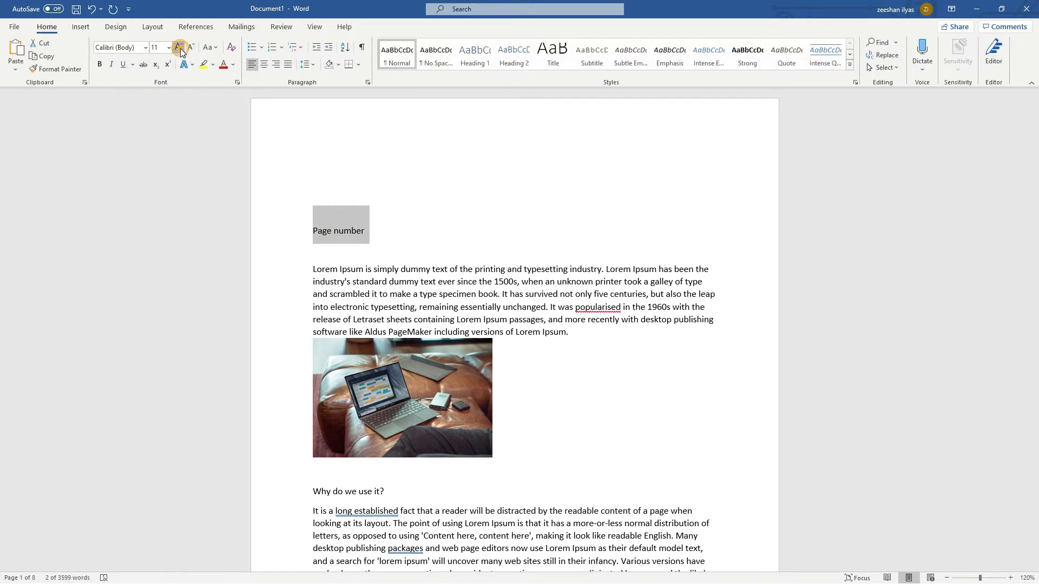
left_click(179, 49)
left_click(179, 49)
left_click(180, 49)
left_click(406, 216)
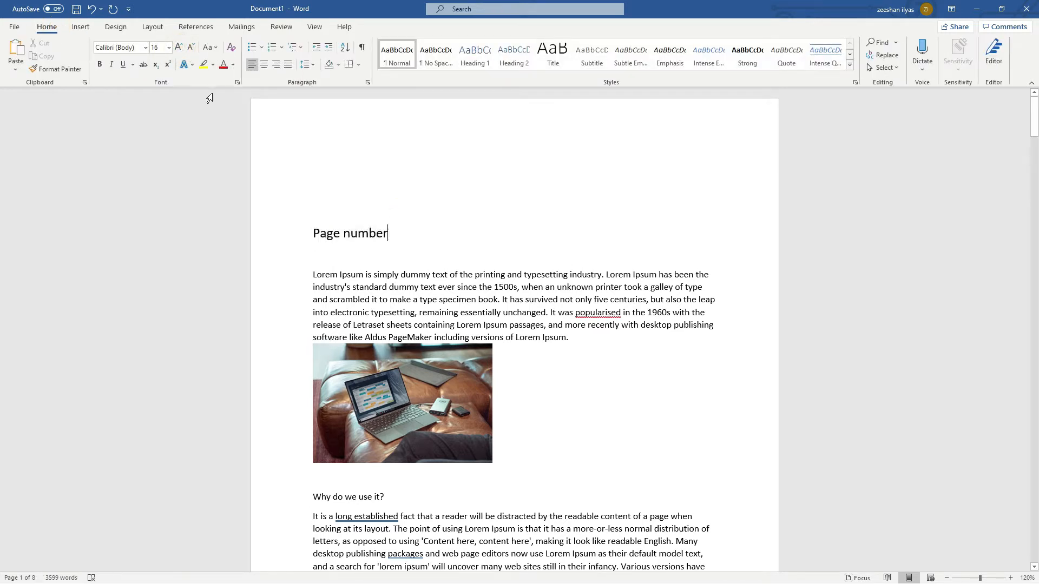
Insert page numbers at the top of the page in the Plain Number 1 style and return to the body text.
left_click(91, 27)
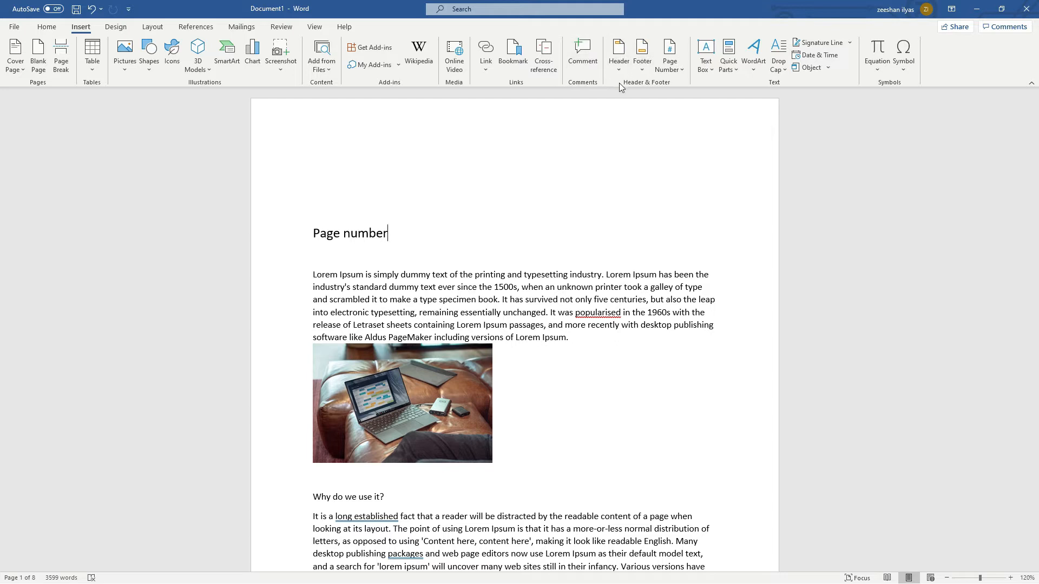
left_click(676, 78)
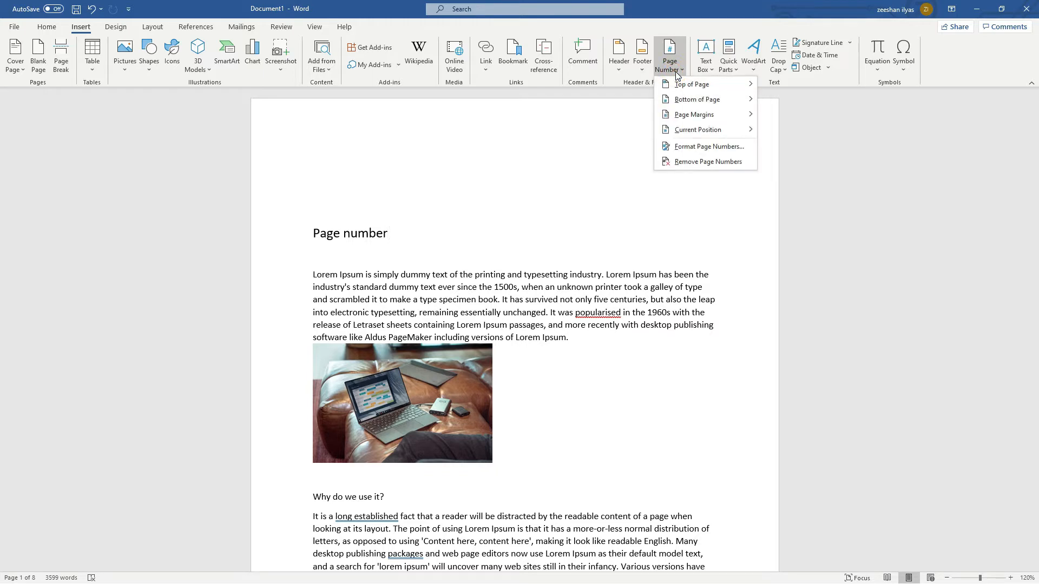
mouse_move(682, 85)
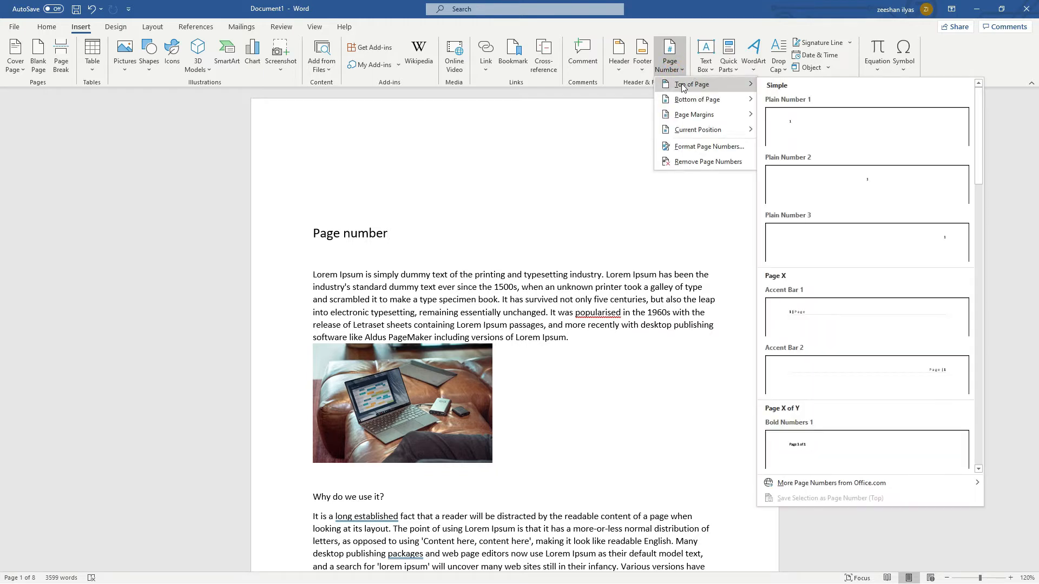
mouse_move(699, 118)
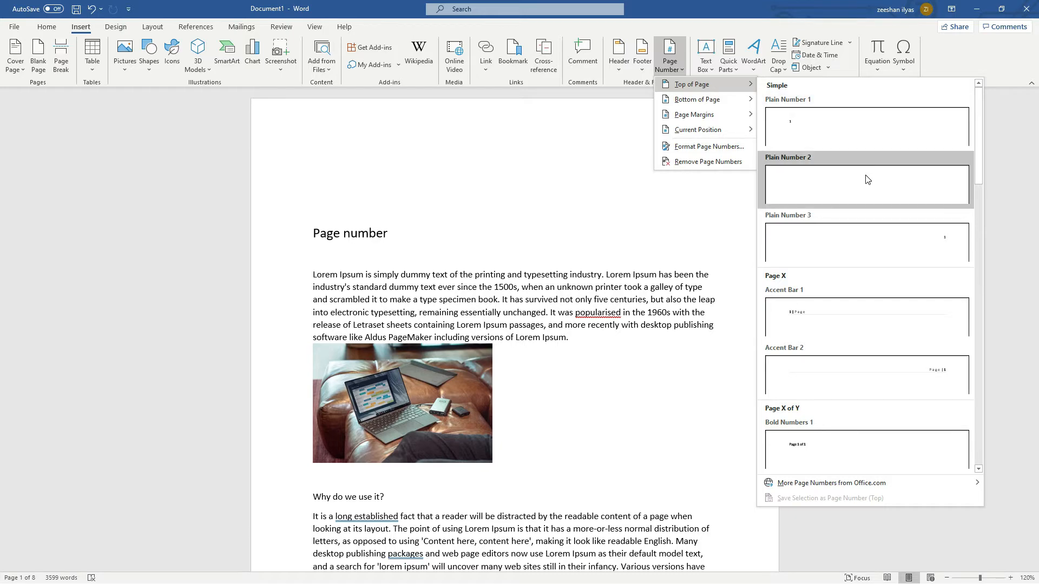
left_click(872, 142)
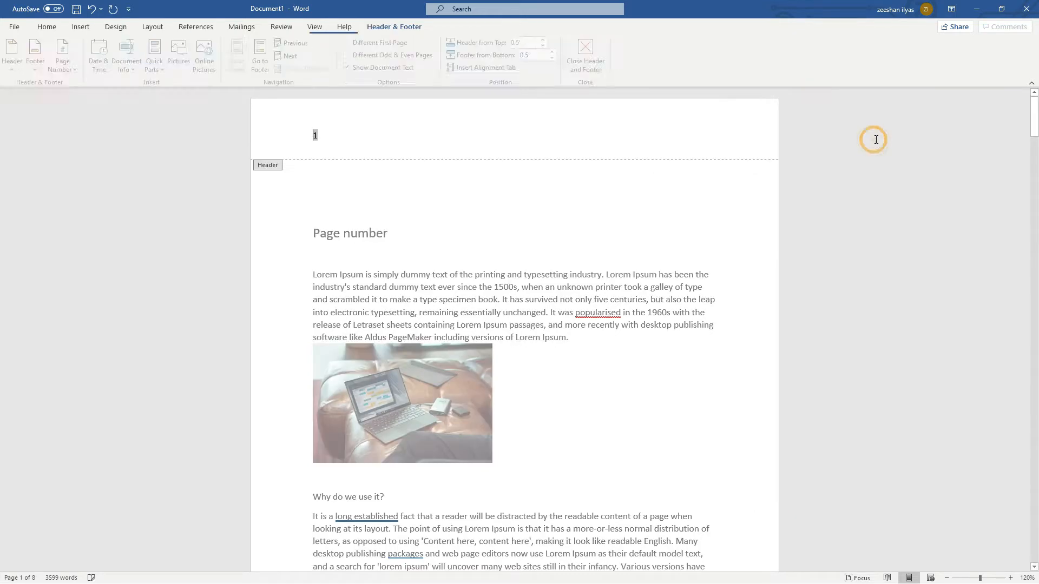
double_click(442, 193)
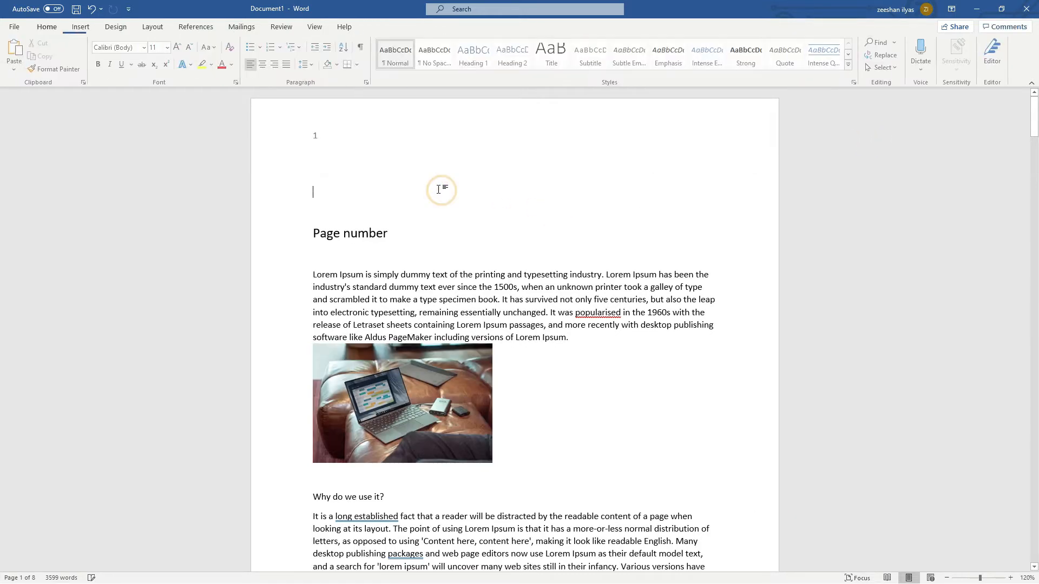
Examine the header page numbers on the first pages, enlarging the view to 160%, and return to the first page's body.
double_click(418, 126)
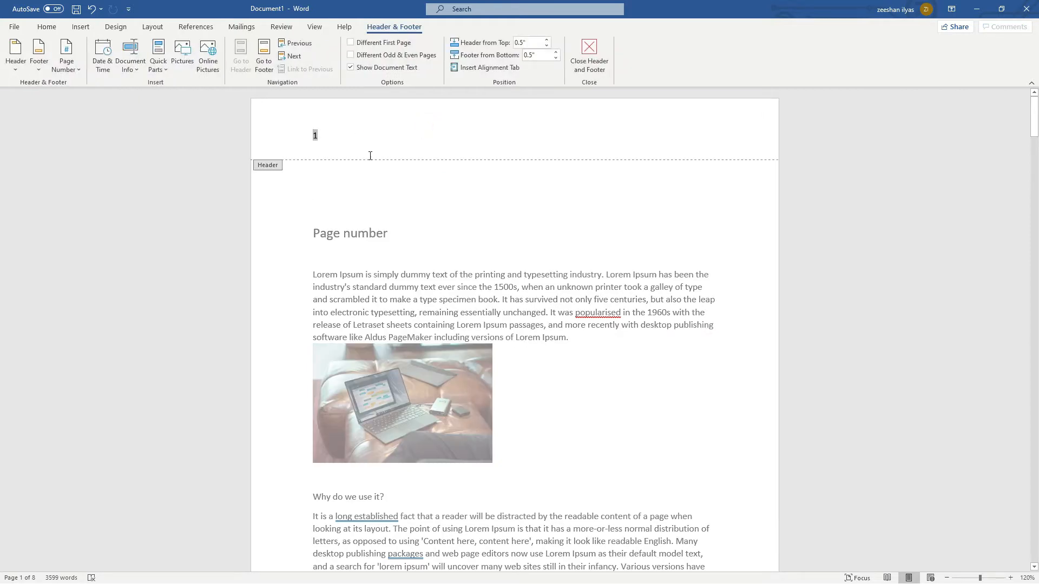
scroll(370, 156, "down", 12)
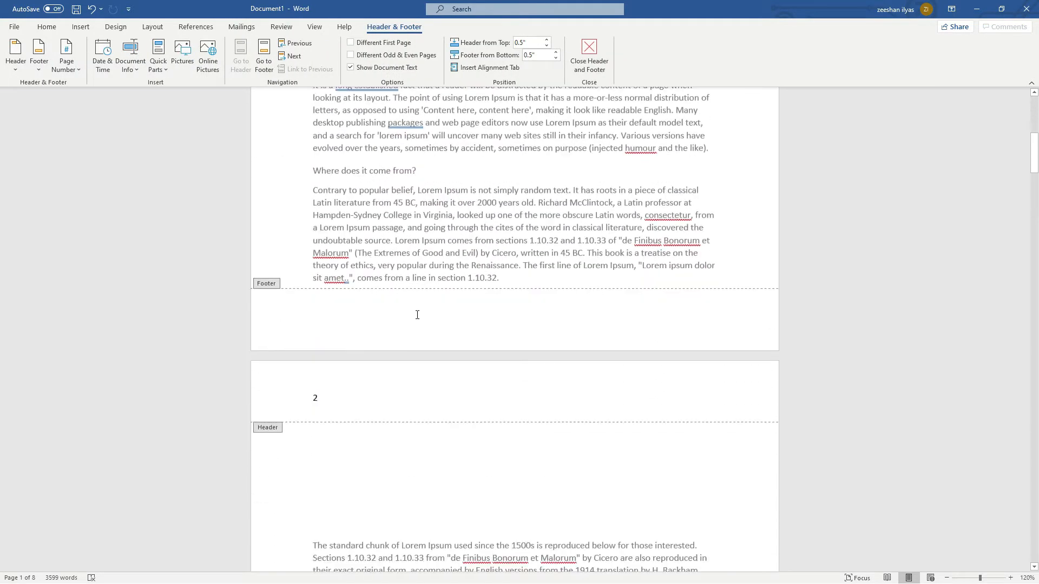
scroll(346, 373, "down", 9)
scroll(351, 366, "down", 4)
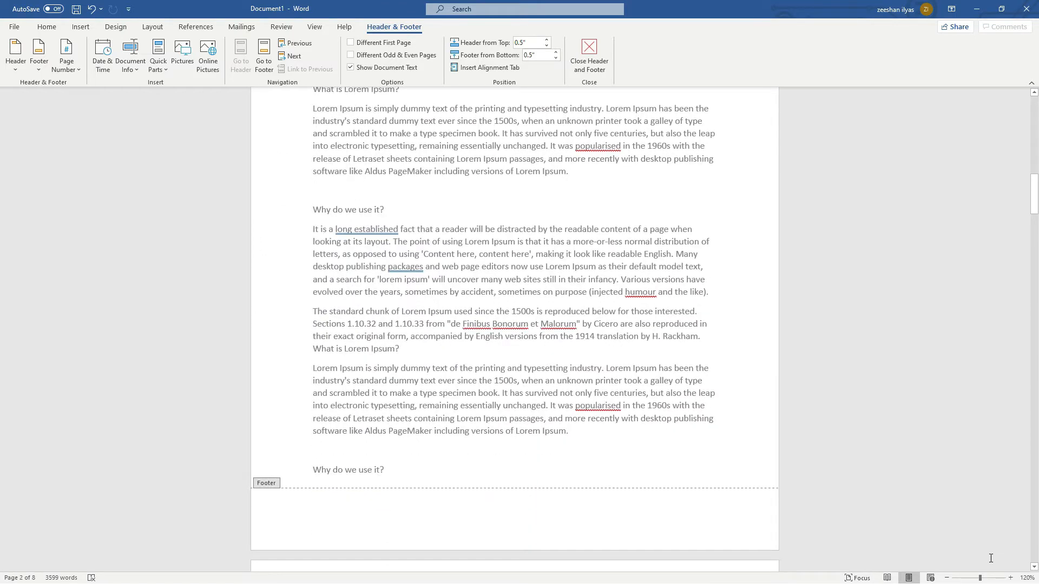
left_click(1010, 578)
left_click(1010, 577)
left_click(1010, 578)
left_click(1010, 578)
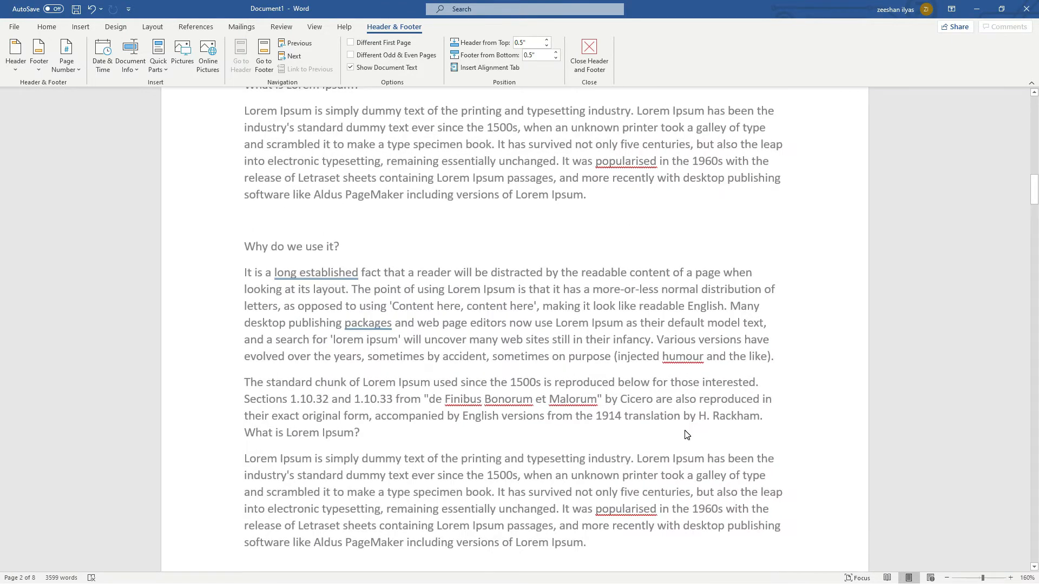
scroll(686, 435, "up", 20)
scroll(686, 434, "up", 3)
double_click(437, 233)
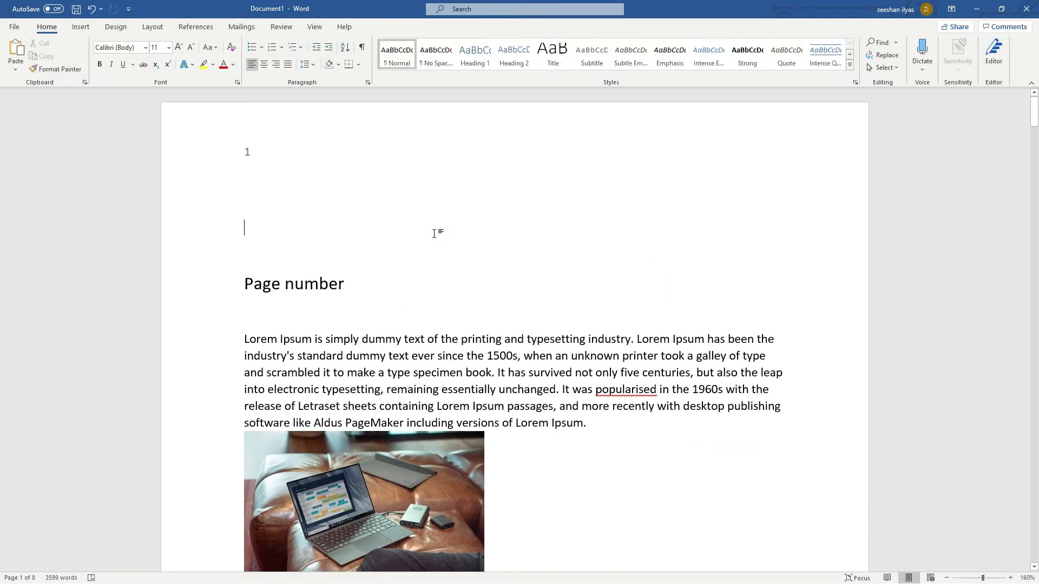
Delete the plain page number from the header and check the next page's header.
double_click(319, 147)
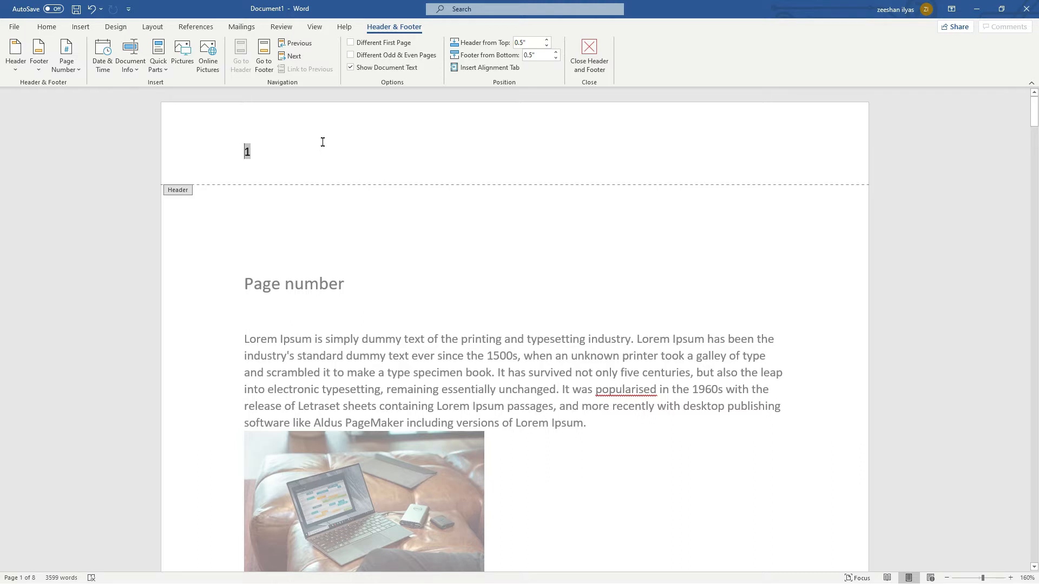
left_click(319, 144)
key("BackSpace")
key("BackSpace")
scroll(324, 183, "down", 8)
scroll(333, 189, "up", 3)
scroll(334, 192, "up", 6)
scroll(297, 157, "down", 8)
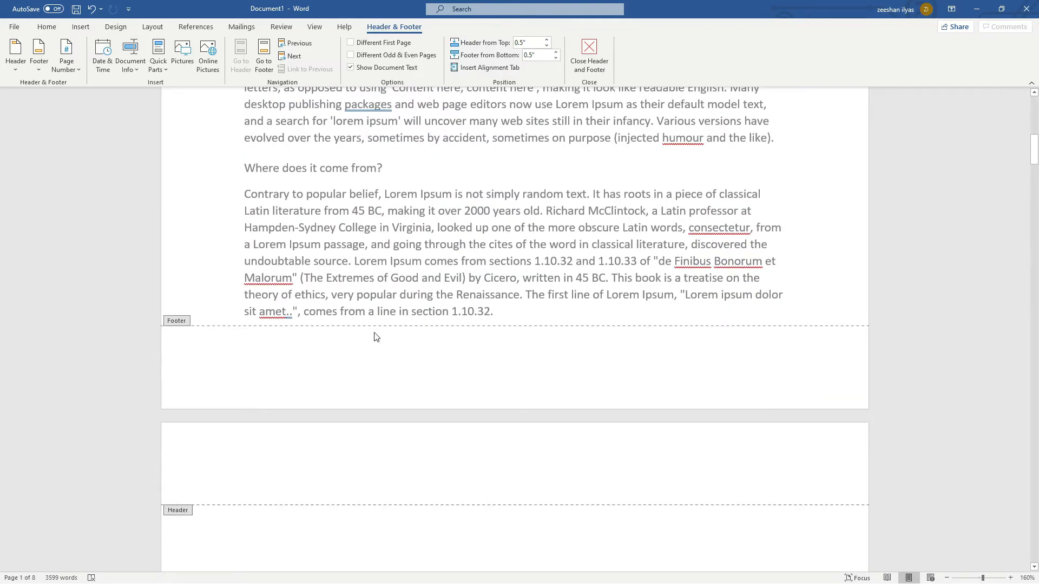
scroll(377, 337, "up", 8)
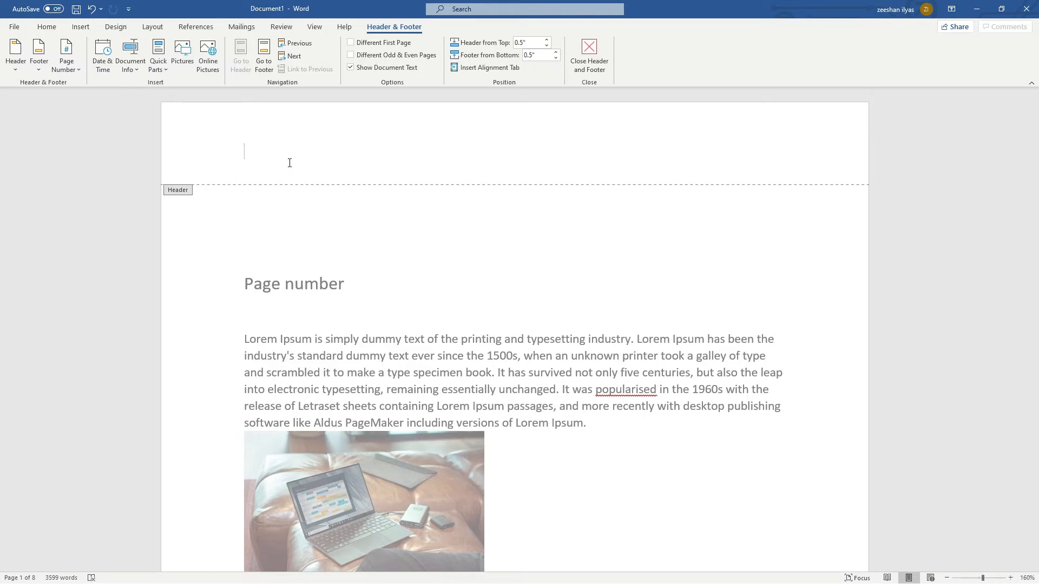
Insert top-of-page numbers in the Accent Bar 1 style, leave the header, and check them on the following pages.
left_click(78, 72)
mouse_move(86, 84)
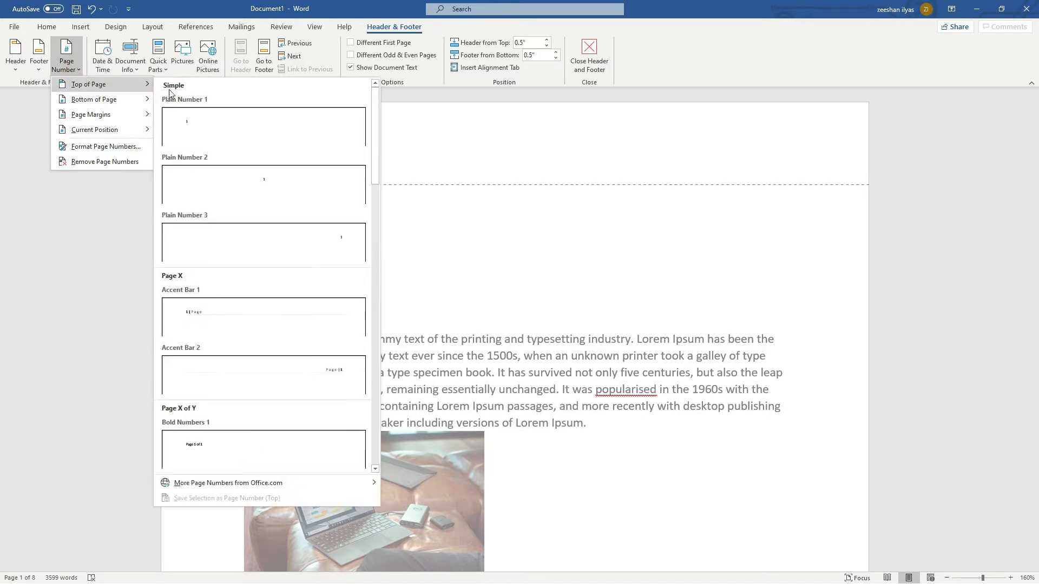
left_click(256, 313)
left_click(320, 203)
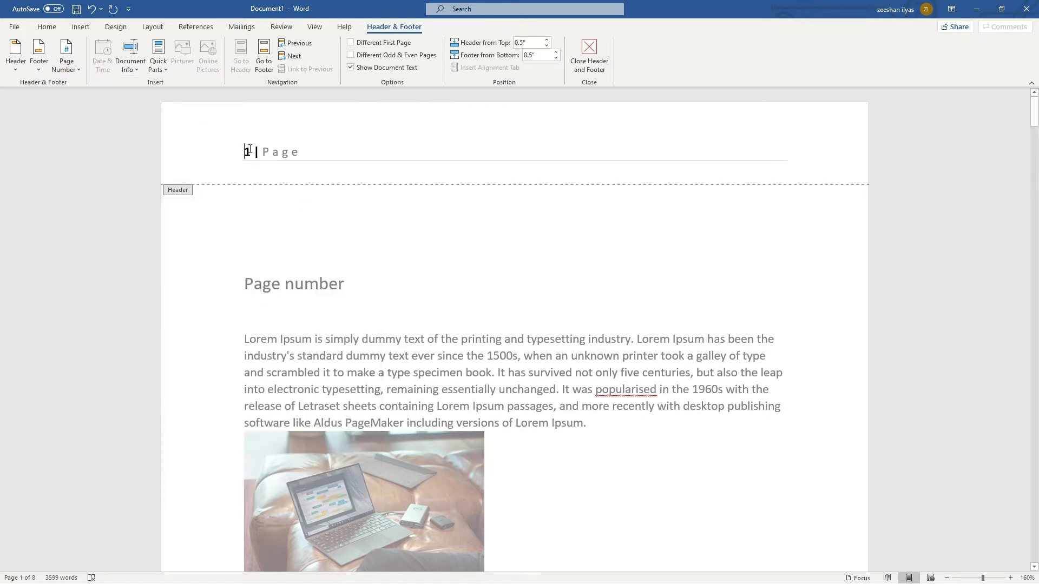
double_click(336, 217)
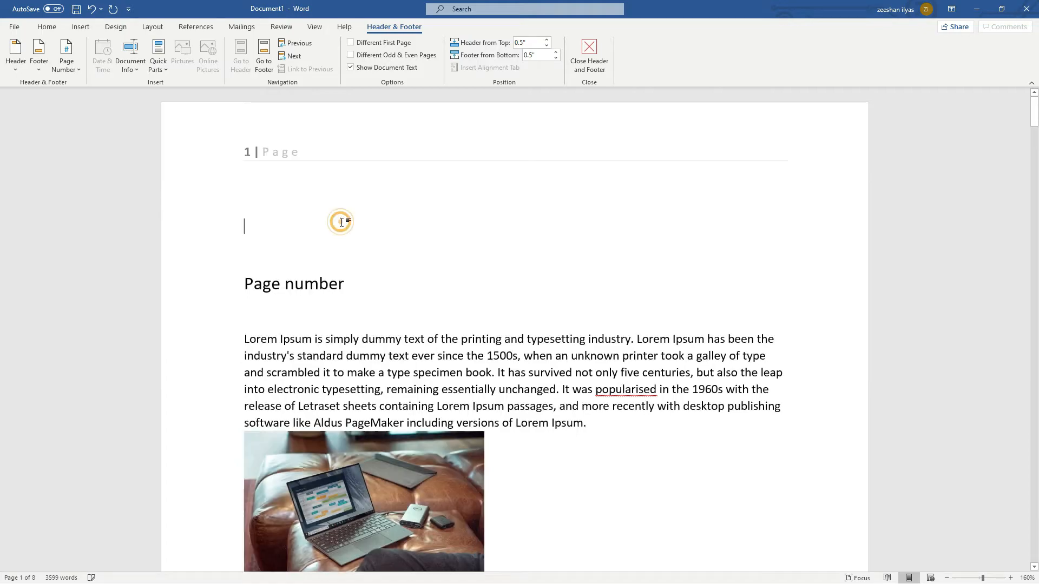
scroll(343, 216, "down", 10)
scroll(344, 217, "down", 12)
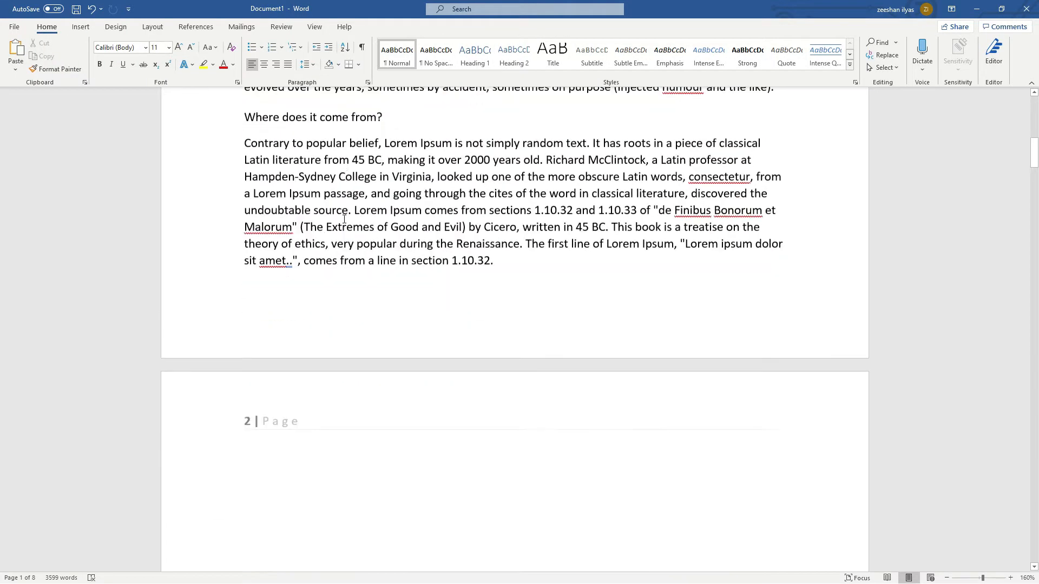
scroll(292, 306, "down", 15)
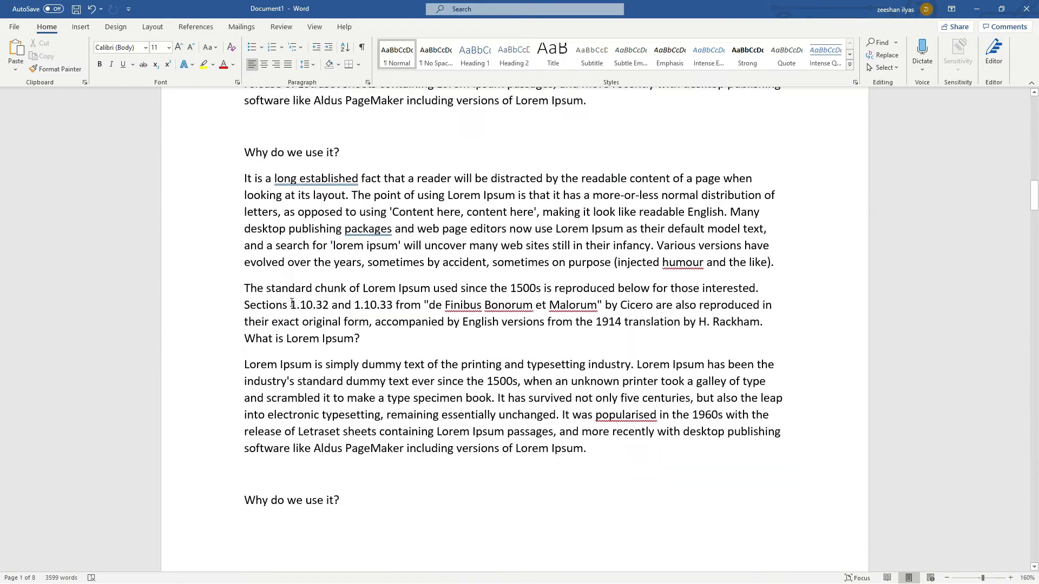
scroll(292, 300, "up", 20)
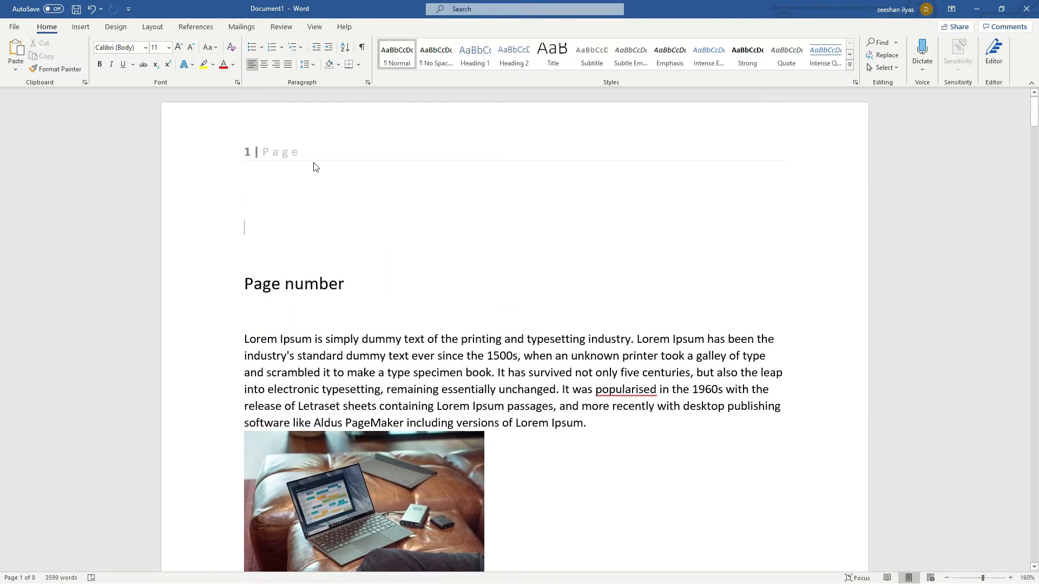
Clear the Accent Bar 1 page number from the header and undo back to an empty header without its line.
double_click(313, 155)
key("BackSpace")
key("BackSpace")
key("BackSpace")
key("BackSpace")
key("BackSpace")
key("BackSpace")
key("BackSpace")
left_click(315, 157)
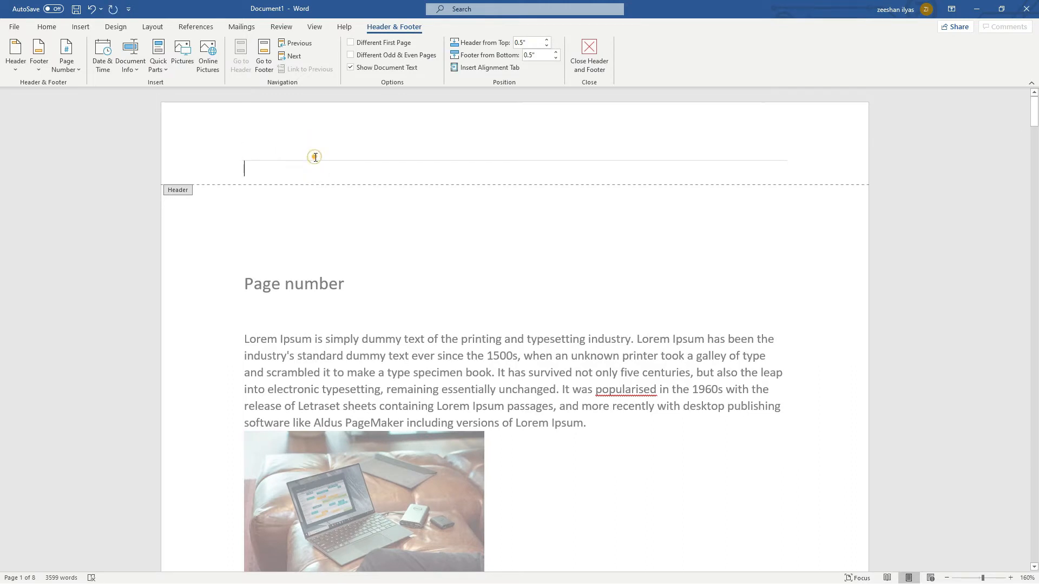
left_click(315, 157)
type("1 | Pag")
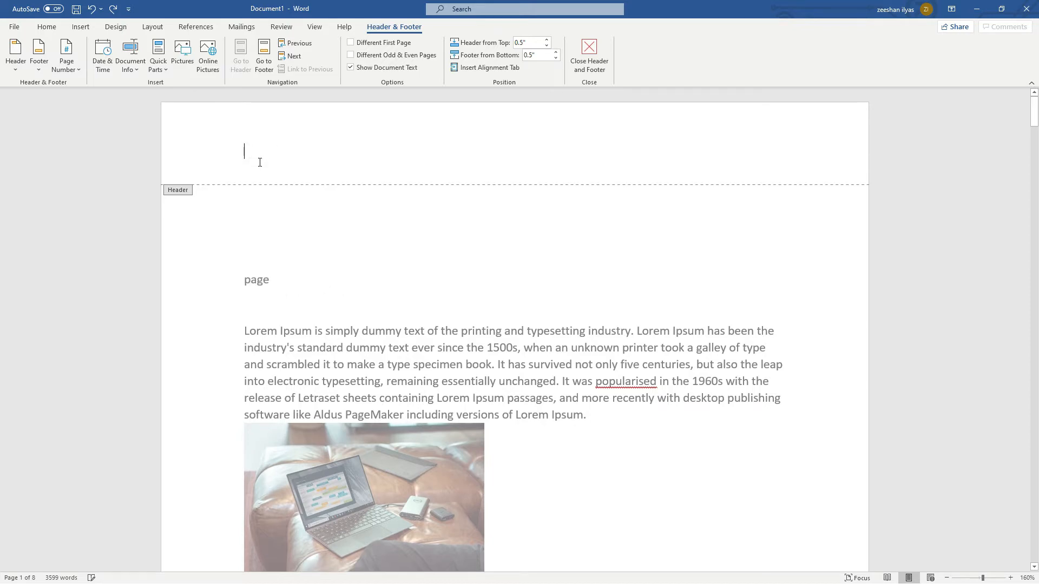
Insert bottom-of-page numbers in the Accent Bar 2 style from the first page's footer and return to the body text.
scroll(278, 170, "down", 10)
left_click(385, 390)
left_click(355, 396)
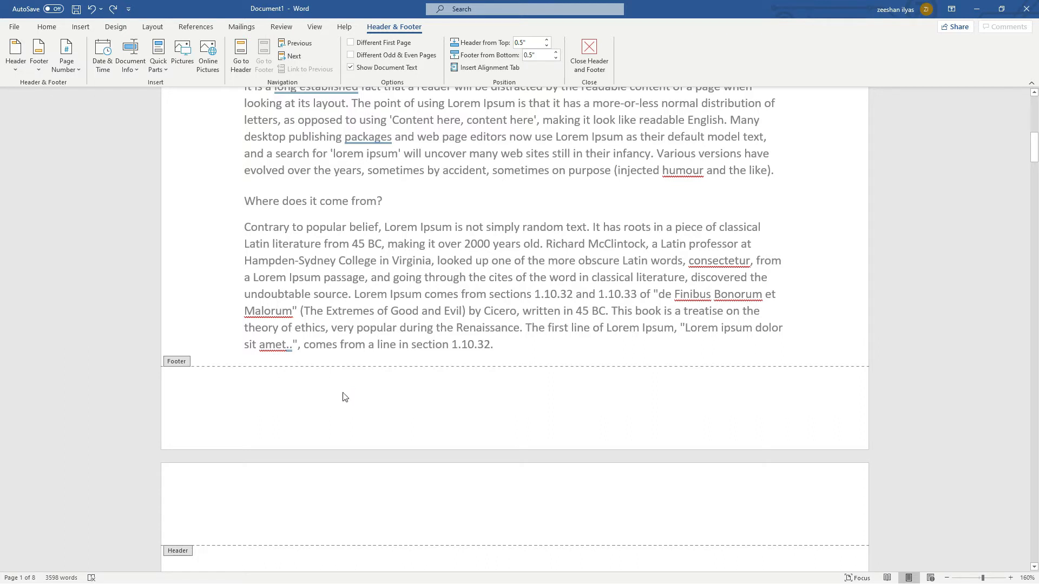
left_click(73, 71)
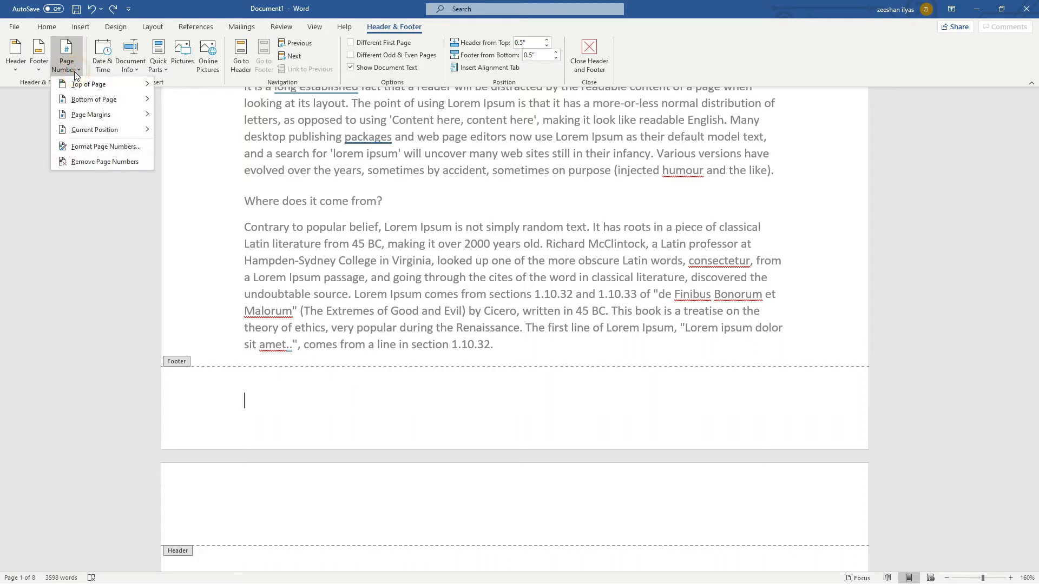
mouse_move(108, 103)
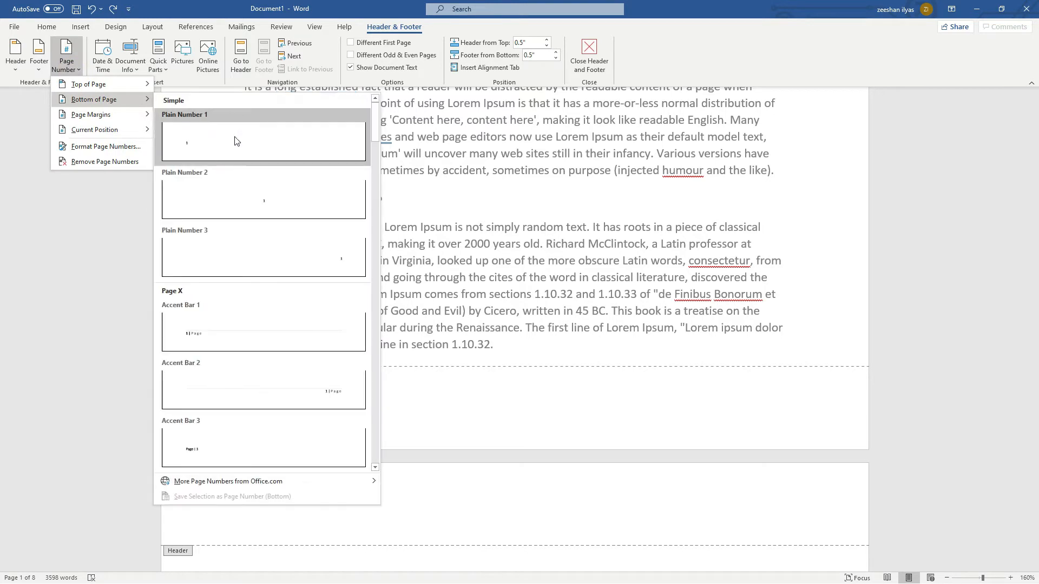
left_click(292, 375)
left_click(637, 405)
left_click(828, 318)
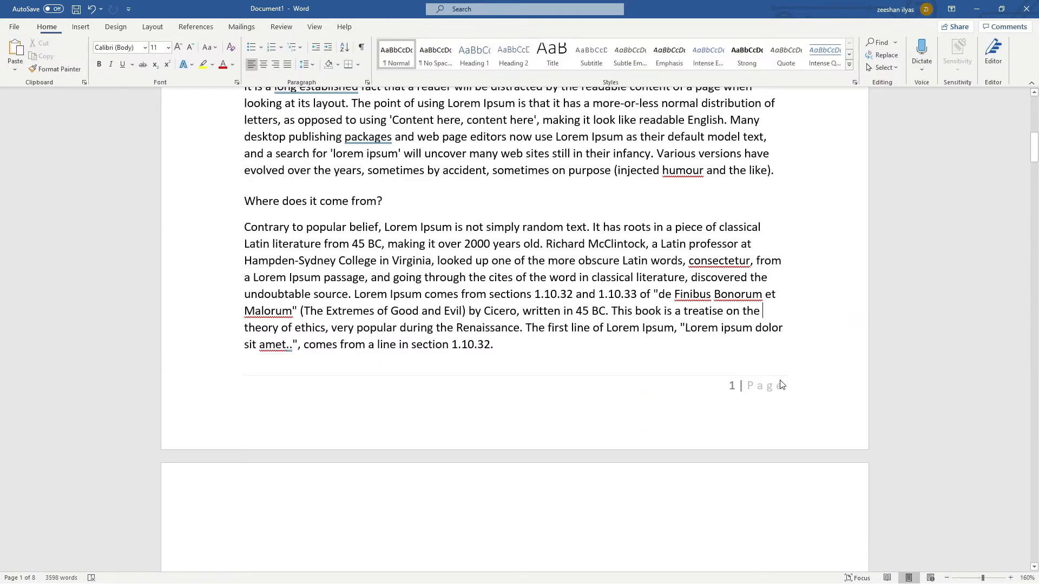
Check the page numbers in the footers of the first two pages.
scroll(773, 373, "down", 10)
scroll(773, 374, "down", 10)
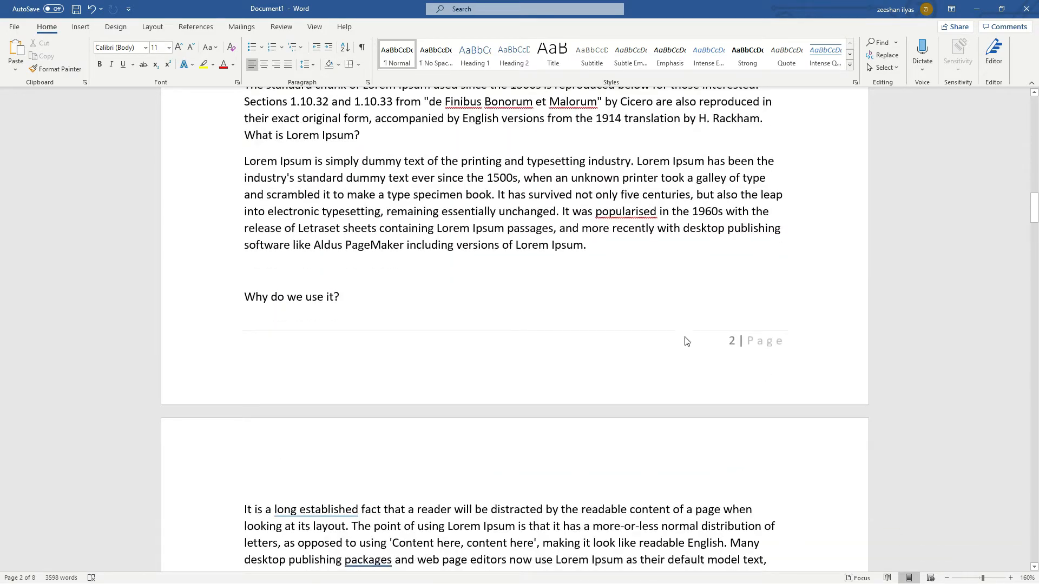
scroll(683, 335, "up", 12)
scroll(683, 334, "up", 12)
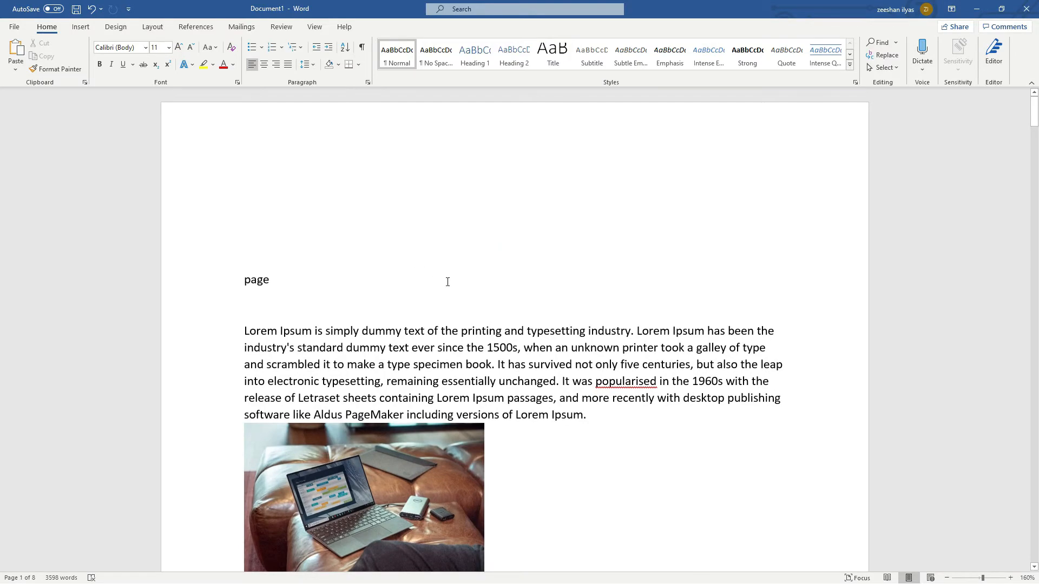
scroll(452, 280, "down", 12)
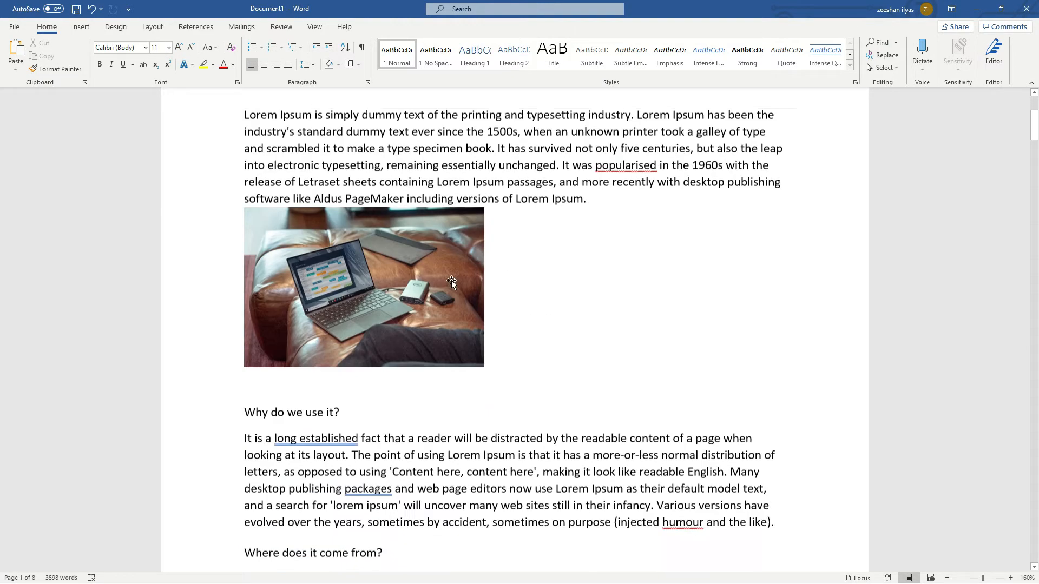
left_click(756, 265)
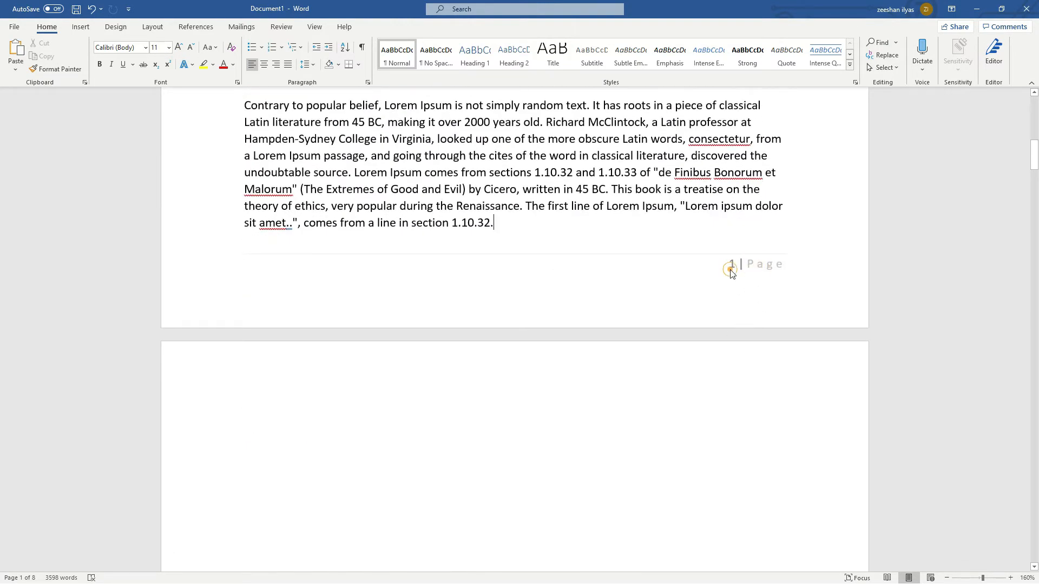
Open the footer area to check the page numbers on pages 1 to 3 and return to the body text.
double_click(731, 265)
left_click(756, 279)
scroll(757, 279, "down", 12)
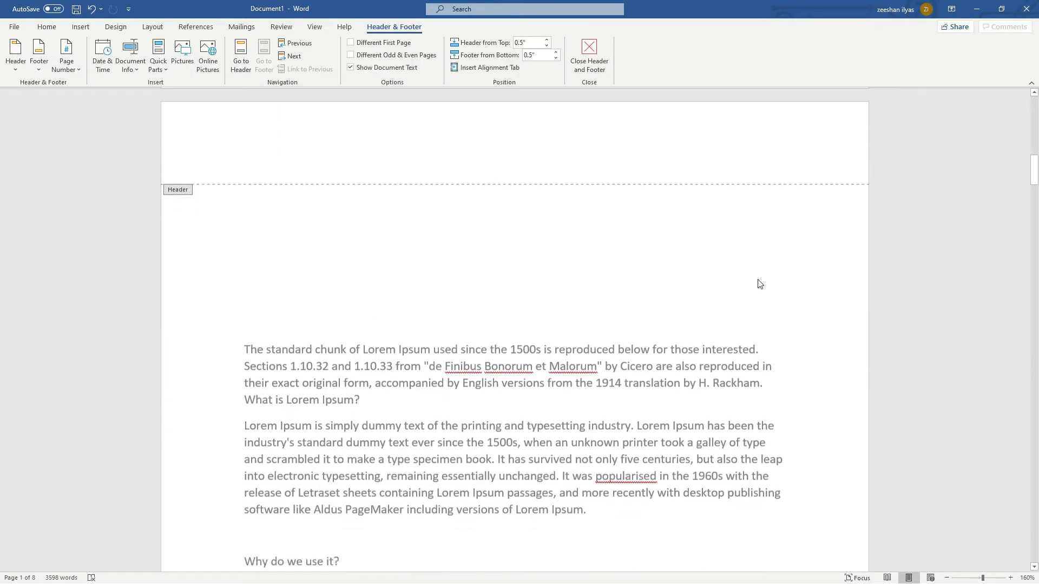
scroll(757, 284, "down", 4)
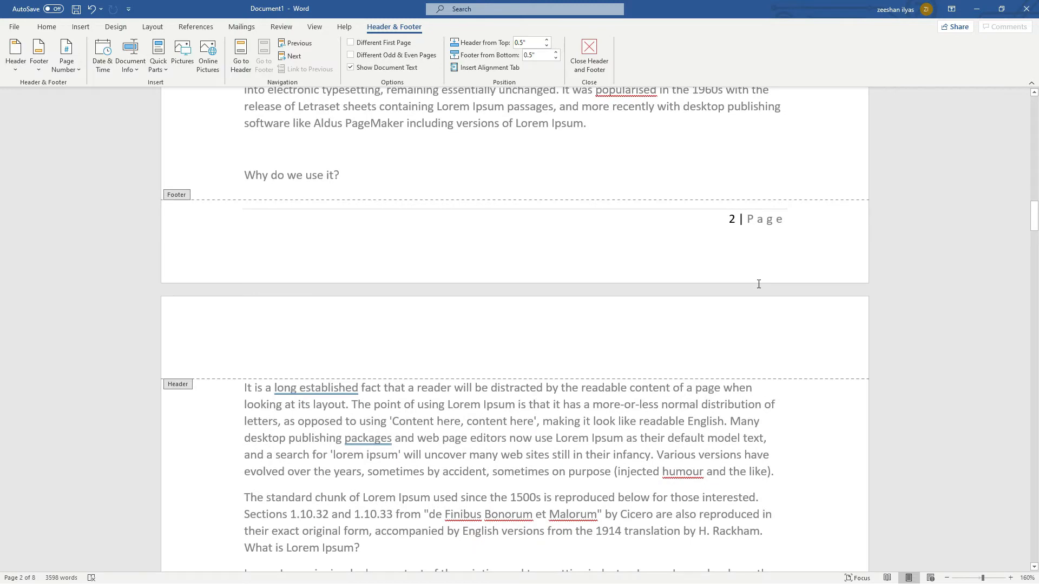
scroll(758, 284, "down", 12)
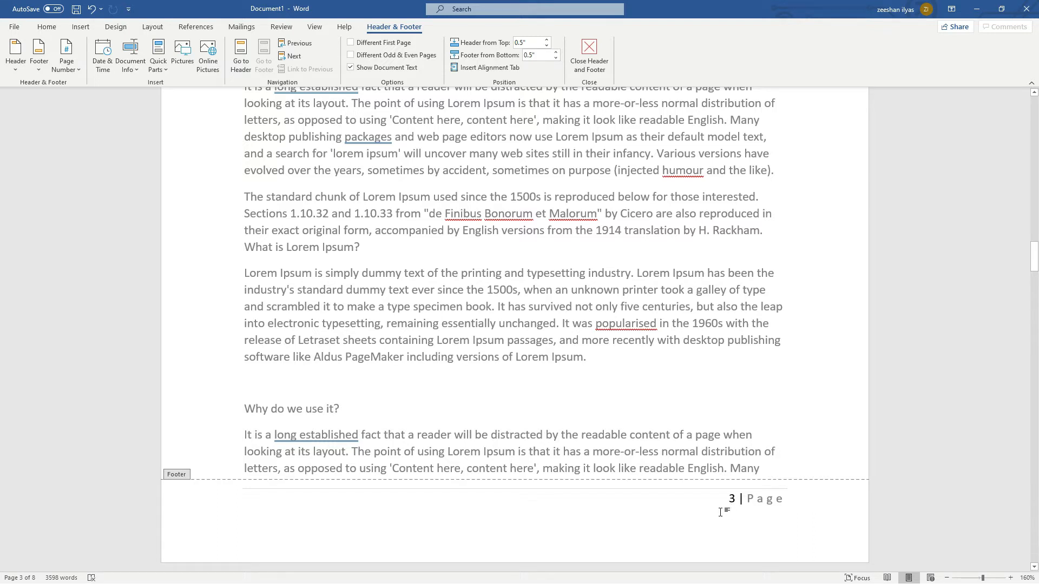
double_click(768, 407)
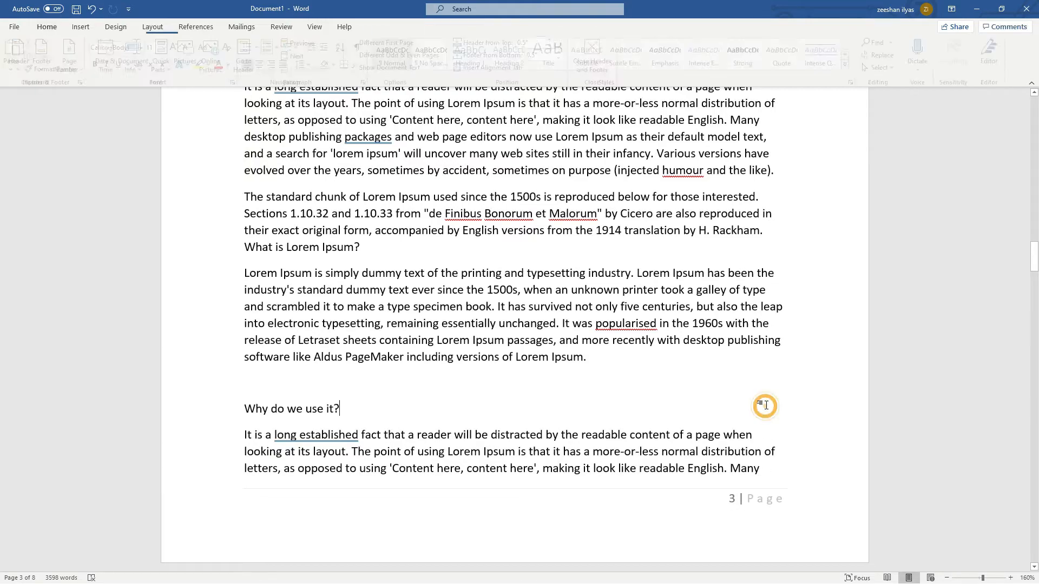
Insert a Next Page section break at the end of the last text line on page 3.
scroll(769, 402, "up", 10)
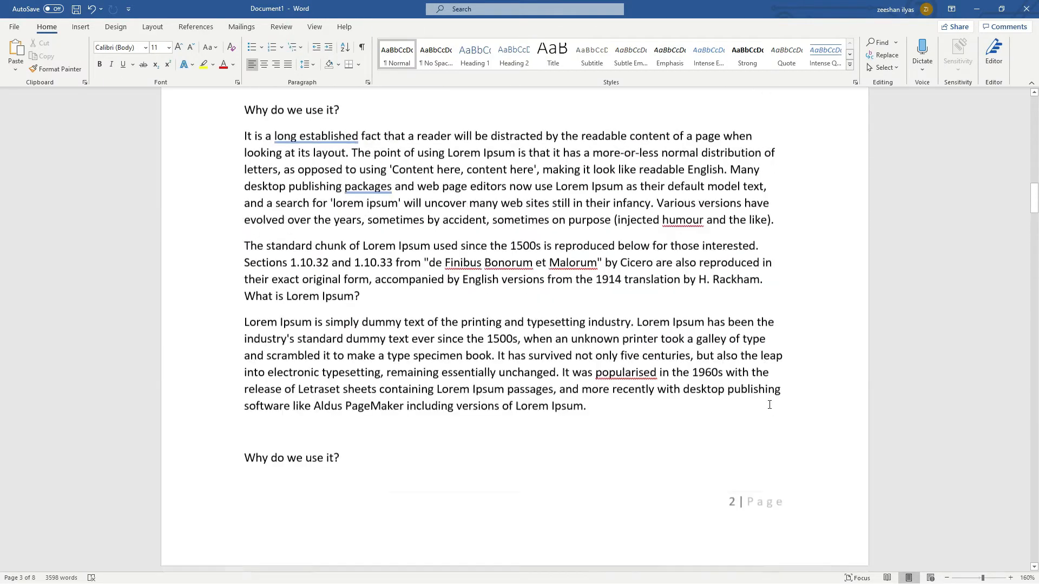
scroll(769, 404, "down", 4)
scroll(769, 404, "down", 15)
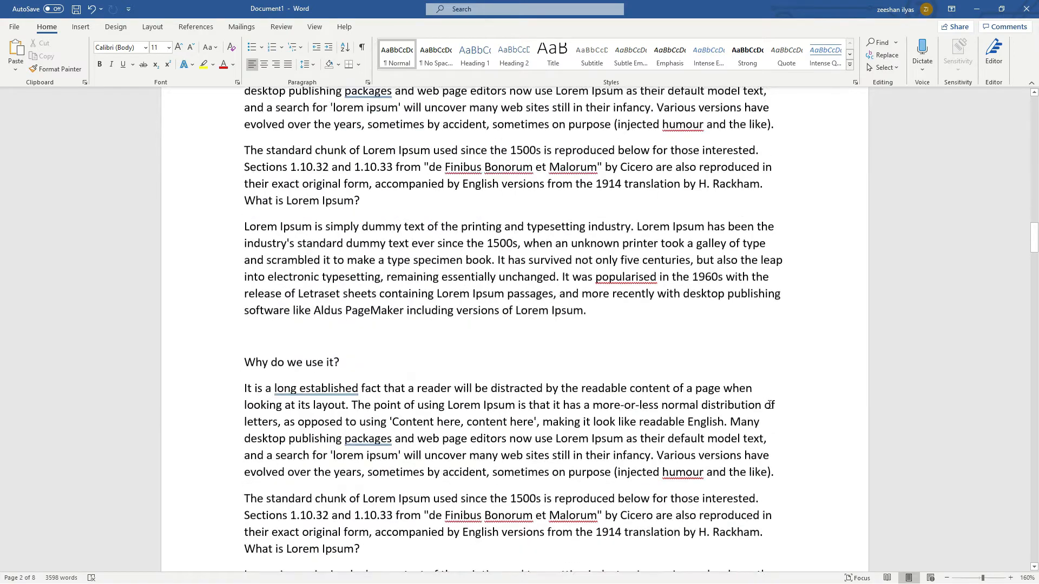
scroll(767, 411, "down", 5)
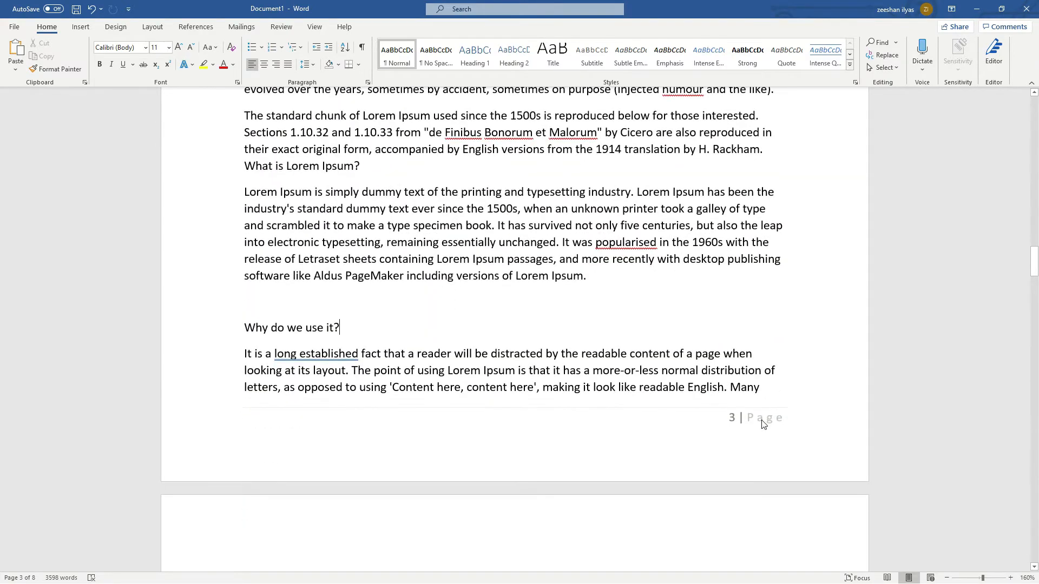
left_click(767, 390)
left_click(152, 26)
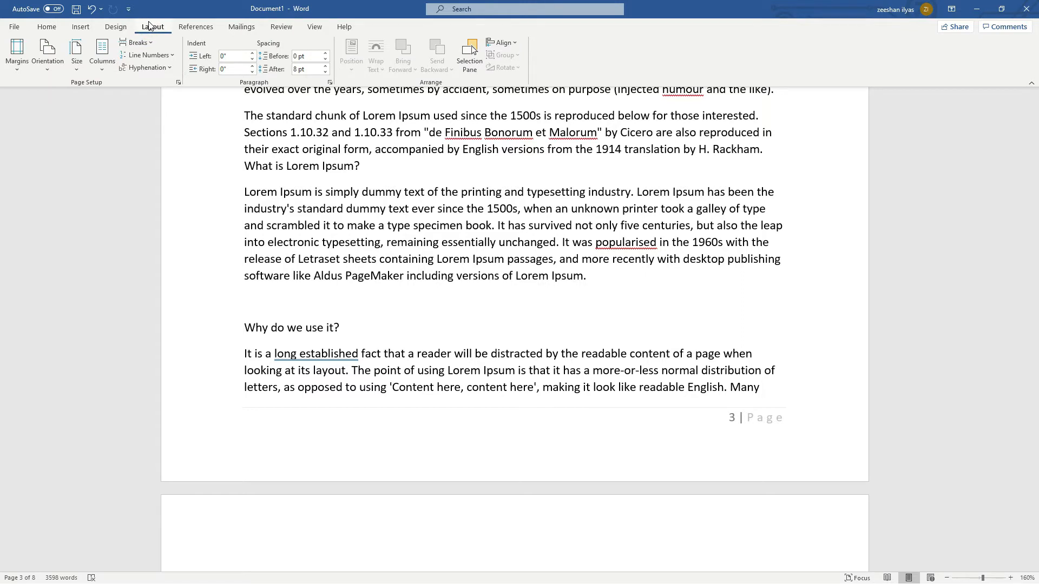
left_click(145, 46)
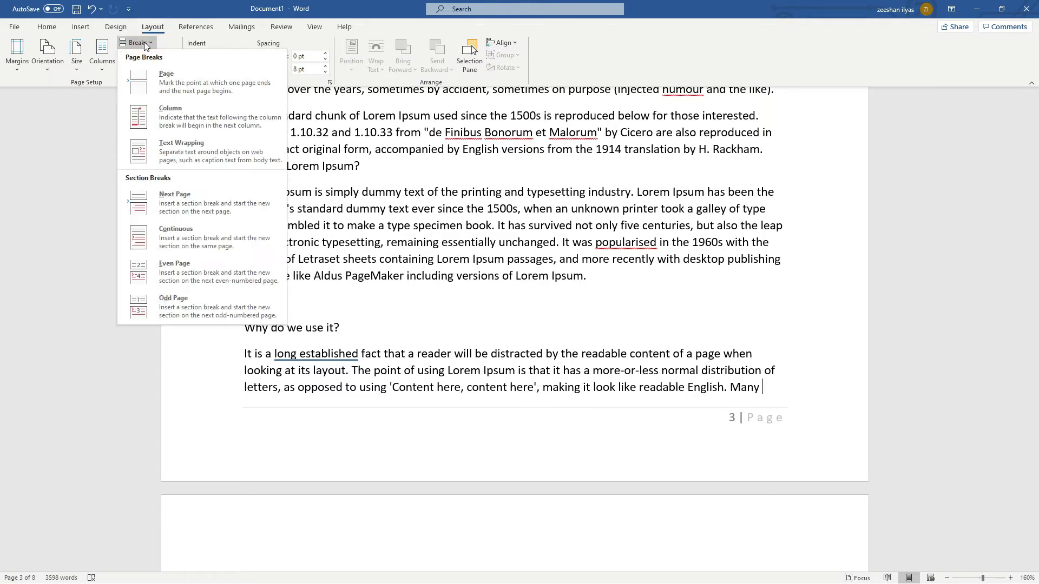
left_click(188, 203)
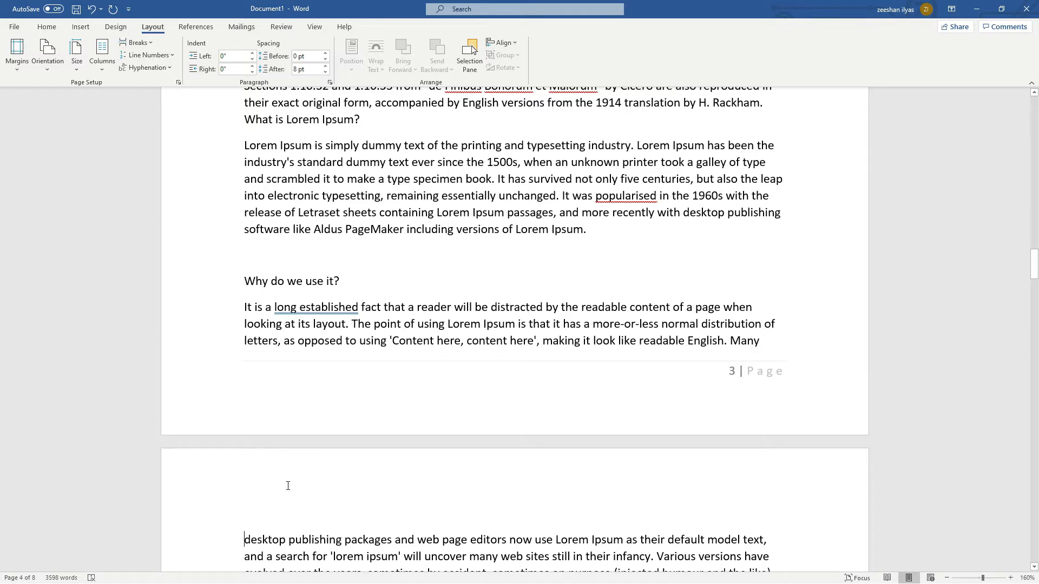
Open the page 4 footer in section 2 and unlink it from the previous section.
scroll(287, 486, "down", 1)
scroll(287, 484, "down", 9)
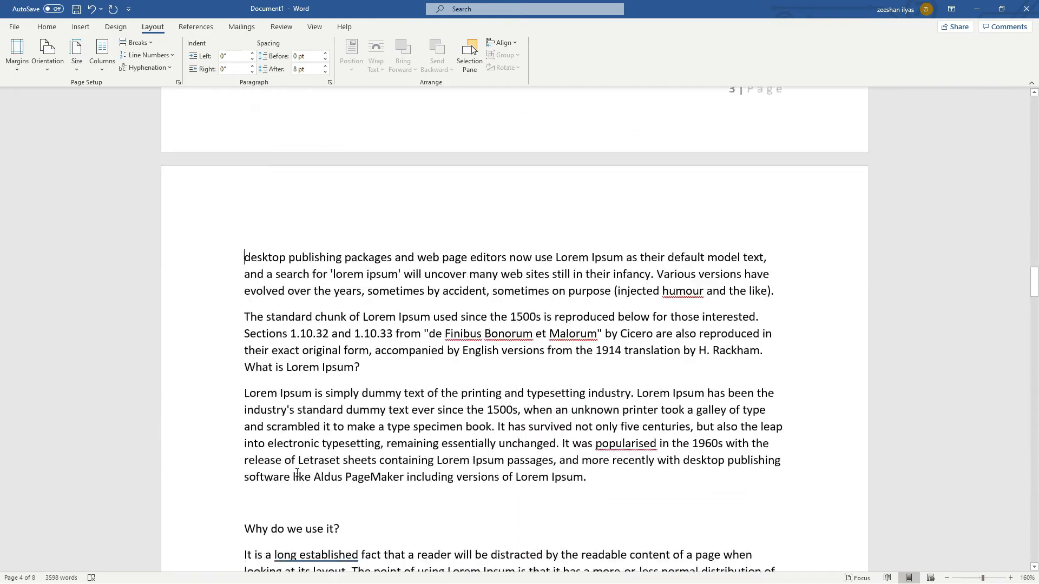
scroll(370, 466, "down", 4)
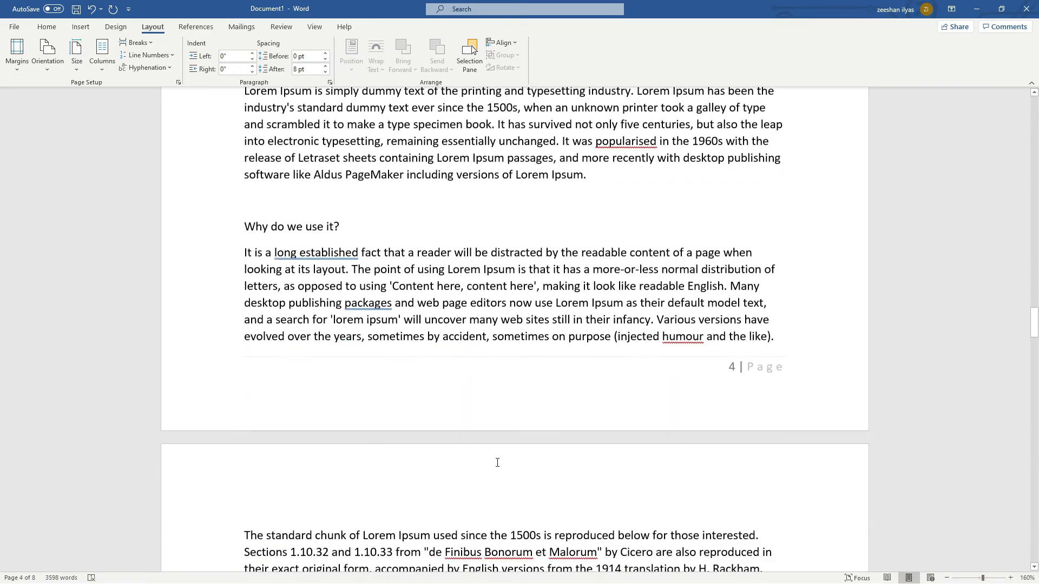
double_click(643, 383)
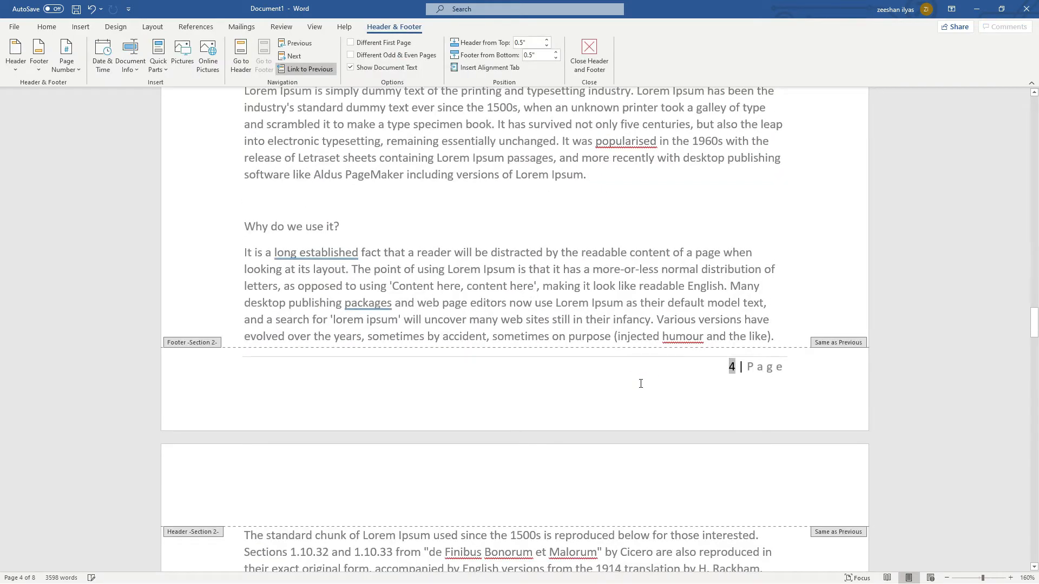
left_click(294, 70)
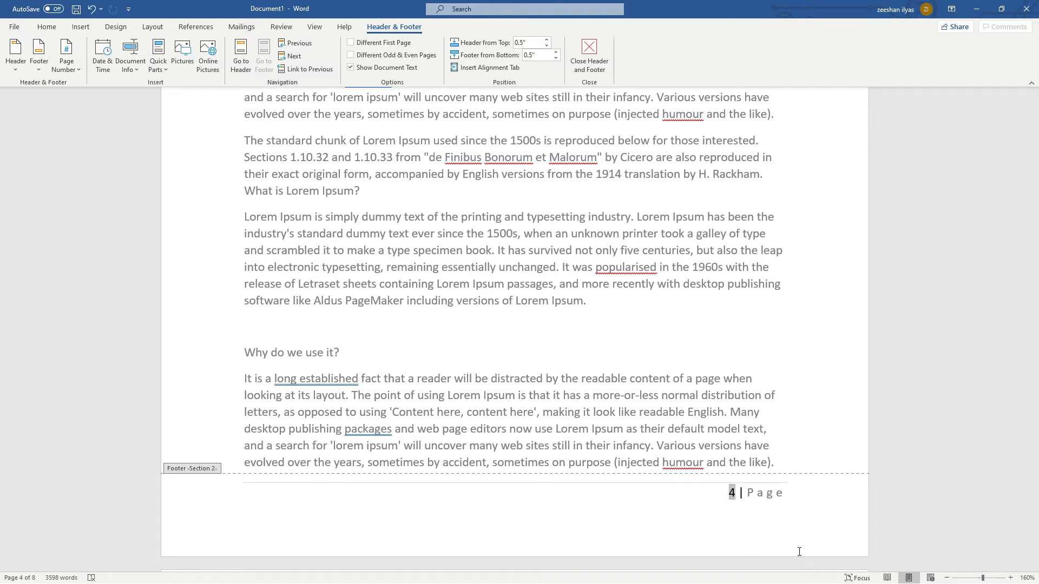
Align the page number in the section 2 footer to the left margin.
left_click(801, 501)
left_click(729, 494)
key("ctrl+e")
key("ctrl+l")
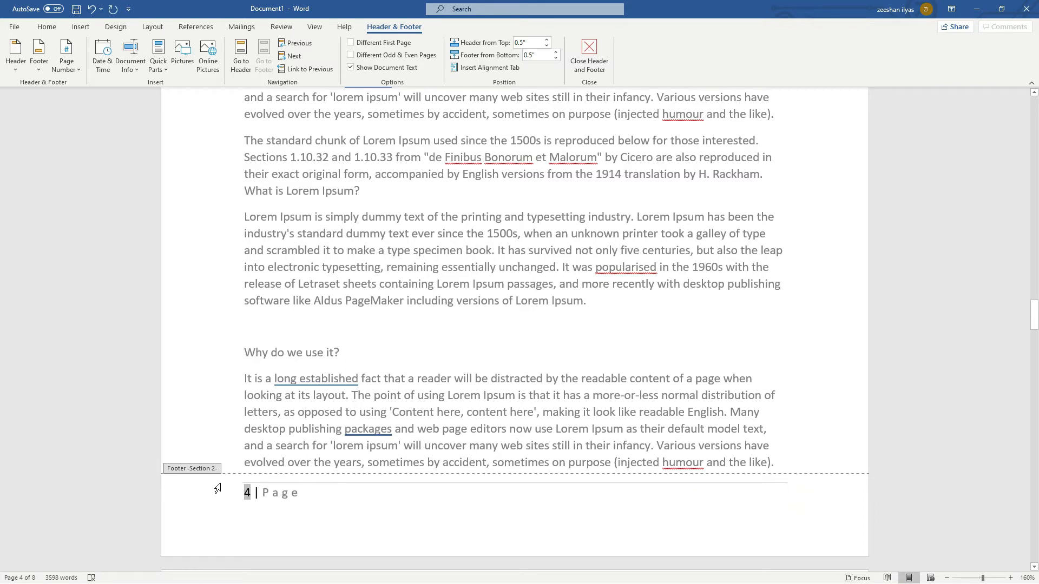
Delete the page number text in the section 2 footer and insert a bottom-of-page number in the Plain Number 2 style.
left_click_drag(238, 492, 351, 502)
key("BackSpace")
left_click(78, 70)
mouse_move(105, 103)
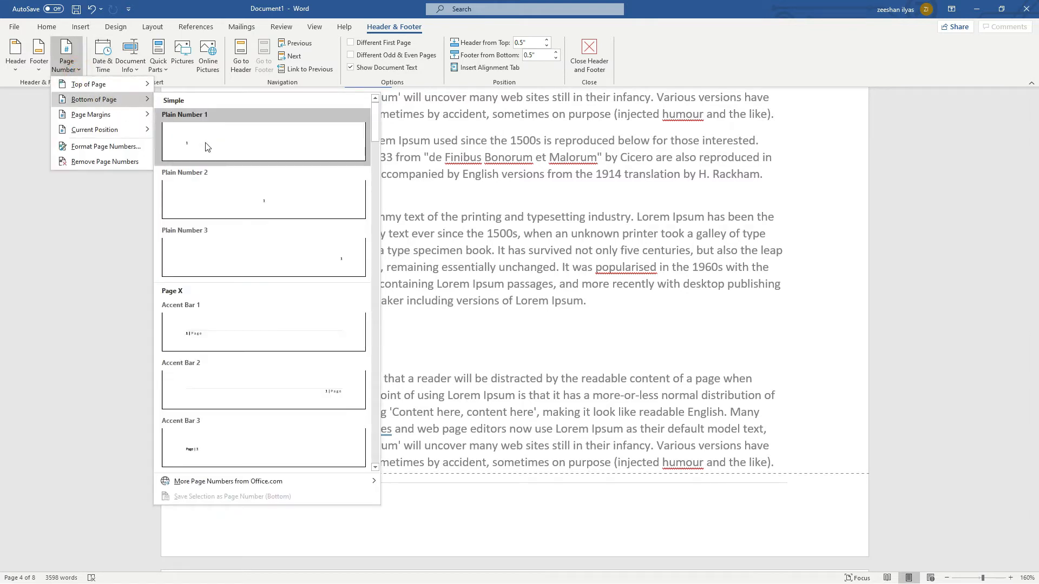
left_click(273, 208)
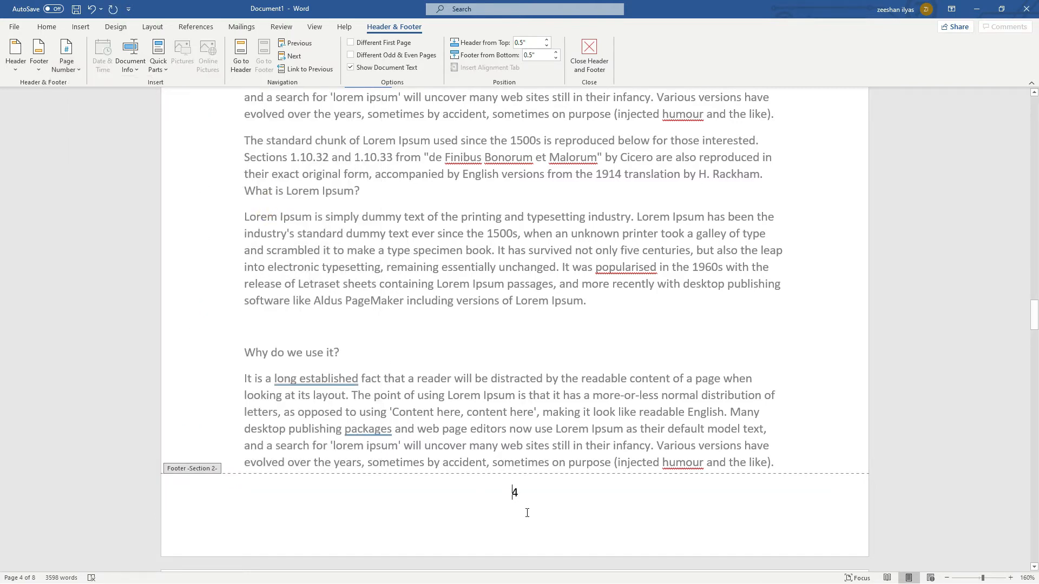
Compare the section 2 footer numbers with the section 1 footer numbers on pages 3 and 2.
scroll(524, 506, "down", 2)
scroll(521, 502, "down", 15)
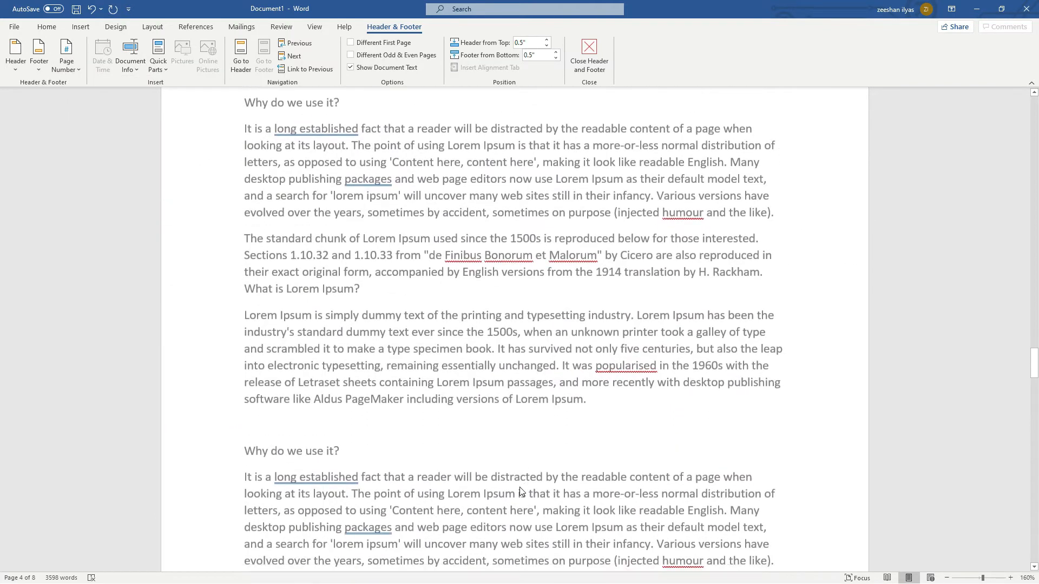
scroll(521, 488, "up", 18)
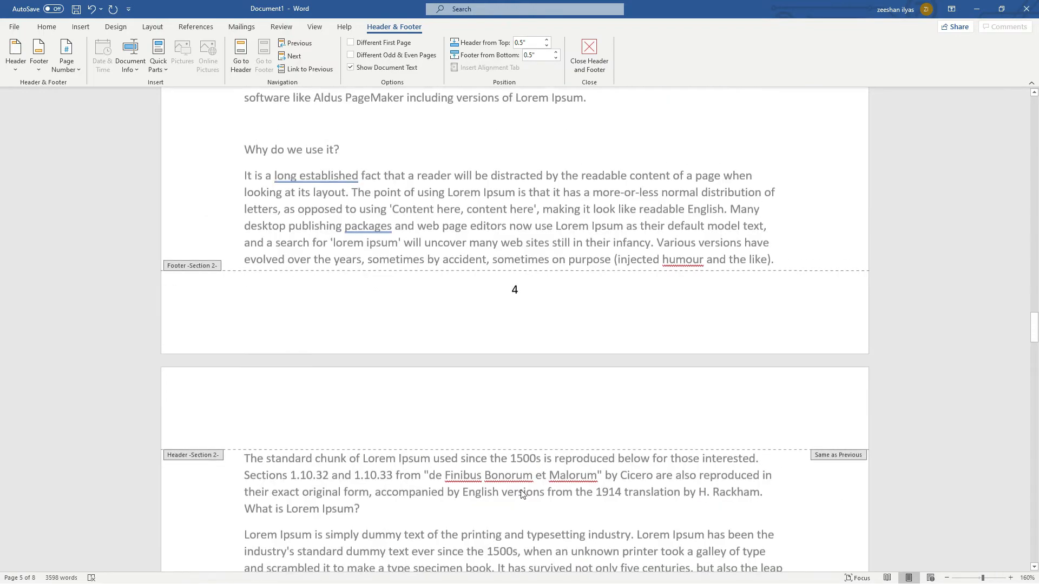
scroll(522, 497, "up", 15)
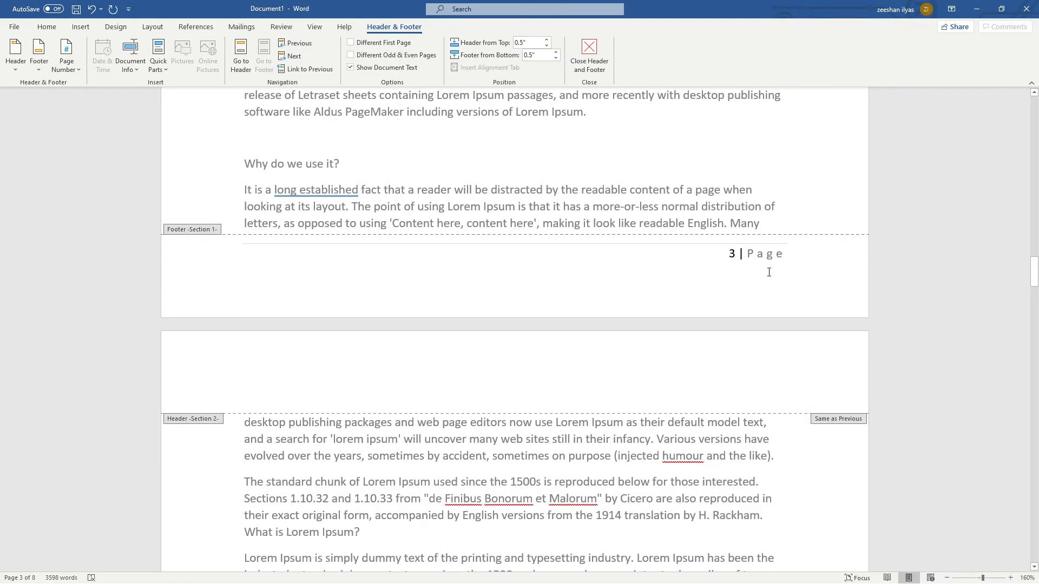
double_click(723, 253)
scroll(708, 332, "up", 9)
scroll(709, 332, "up", 15)
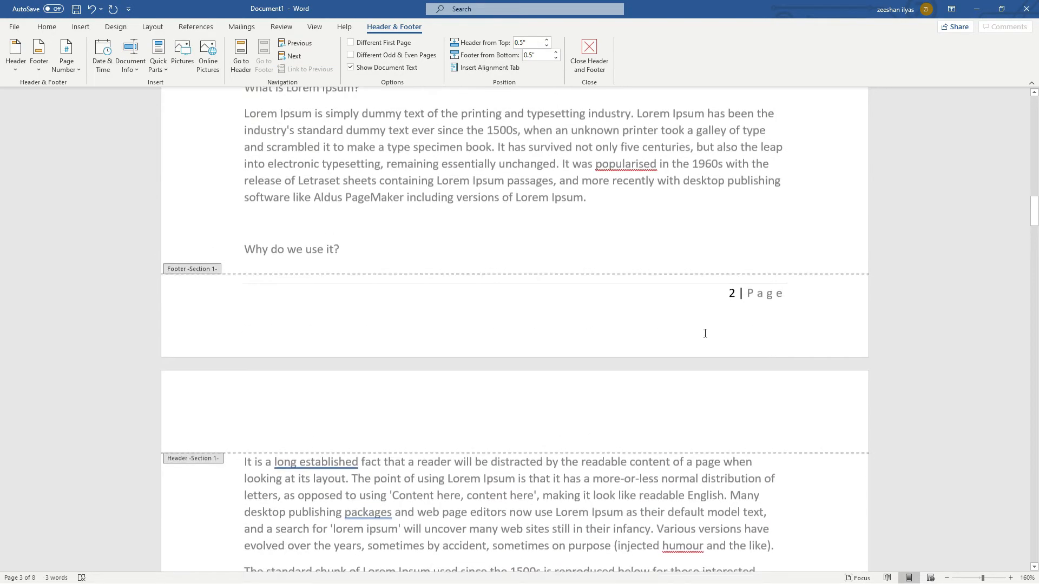
scroll(720, 353, "up", 4)
Review the footers from page 2 to page 4 again across the section break.
scroll(718, 354, "down", 15)
scroll(719, 352, "down", 14)
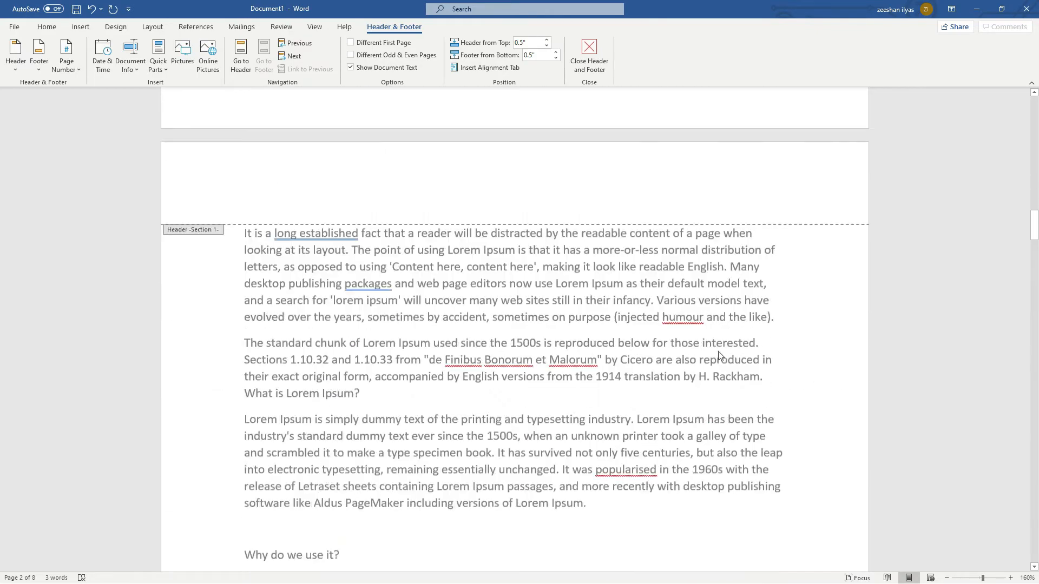
scroll(714, 357, "down", 3)
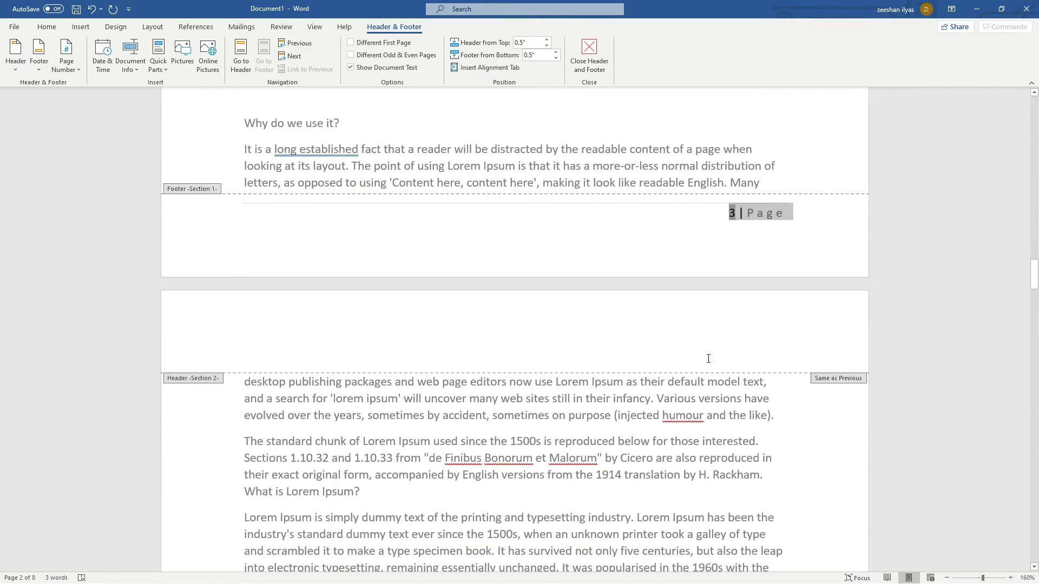
scroll(606, 354, "down", 13)
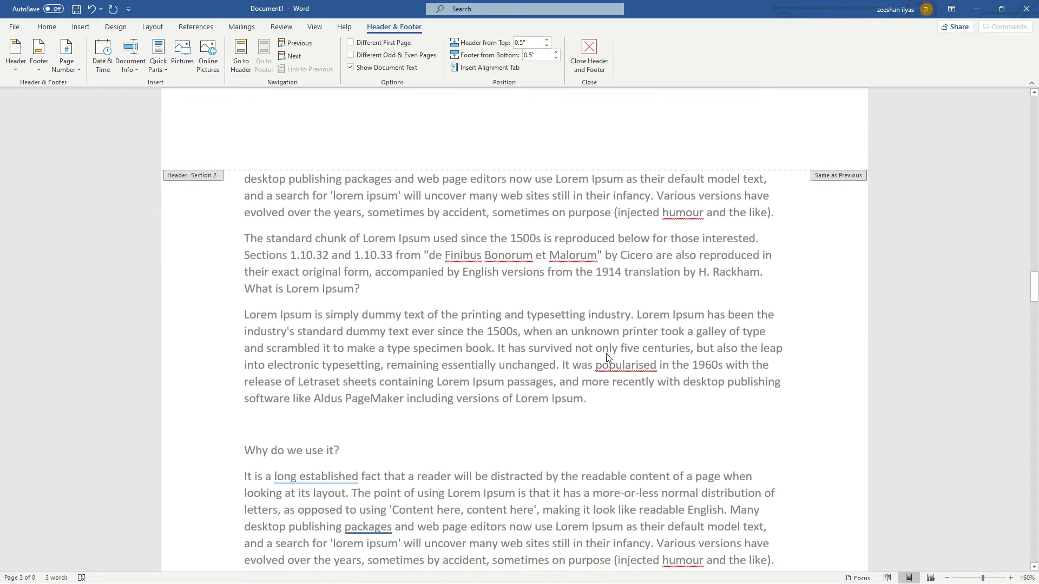
scroll(590, 374, "down", 2)
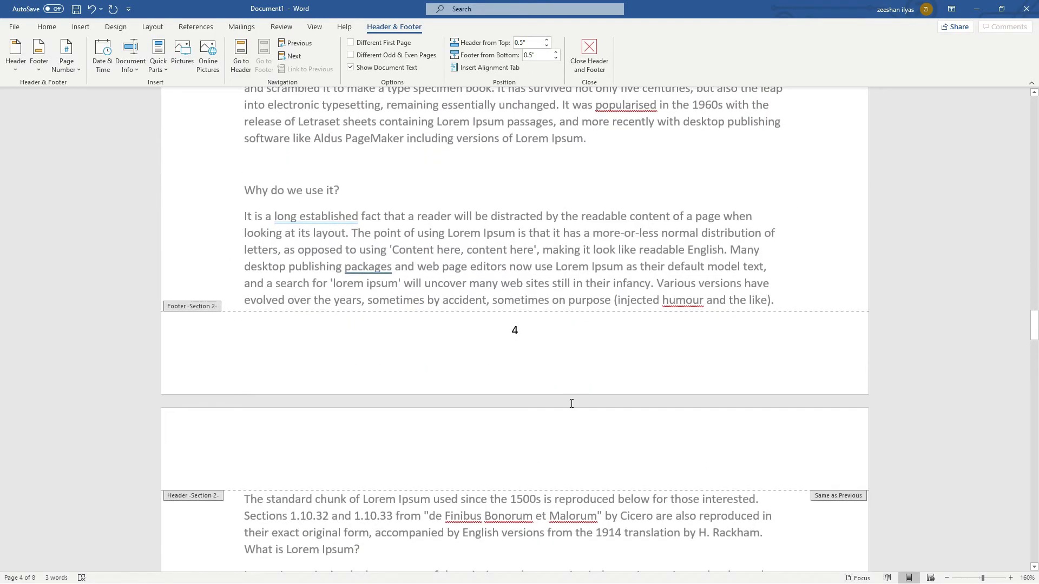
scroll(574, 404, "up", 20)
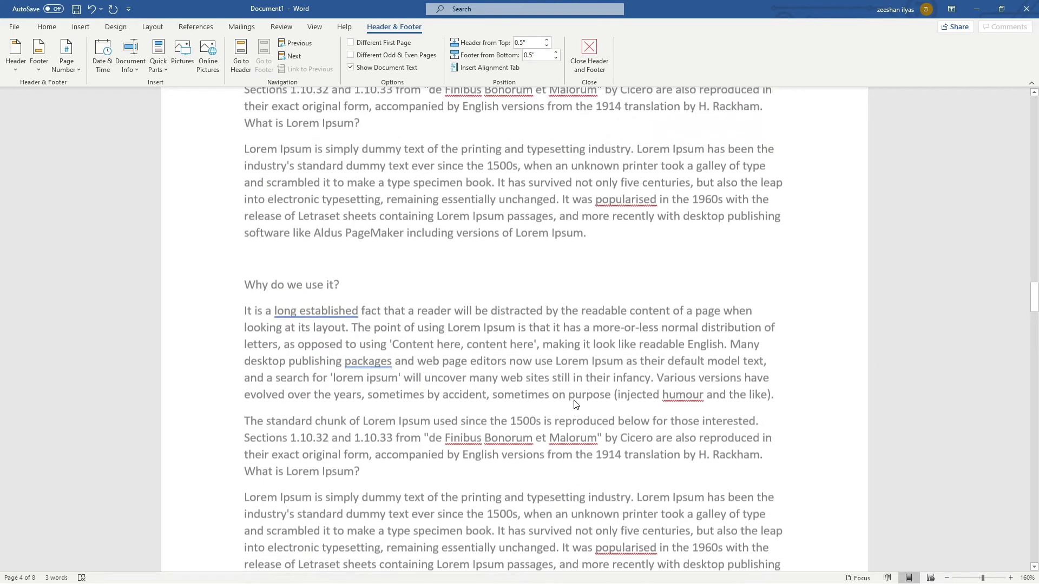
scroll(574, 404, "up", 5)
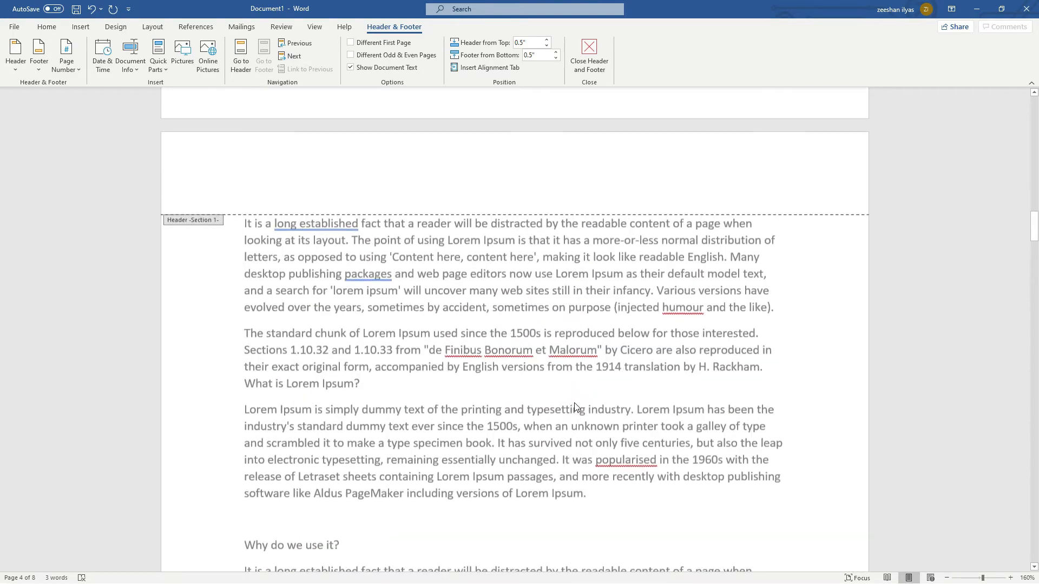
Delete the page number from the section 1 footer on page 3 and check the neighbouring pages.
scroll(742, 533, "down", 3)
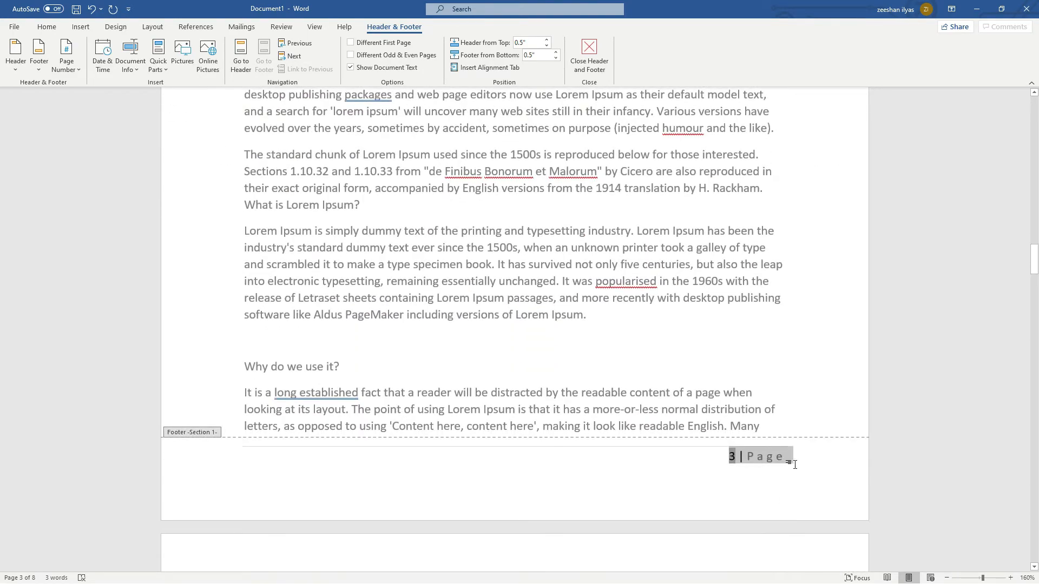
left_click(759, 460)
left_click_drag(713, 455, 812, 458)
key("Delete")
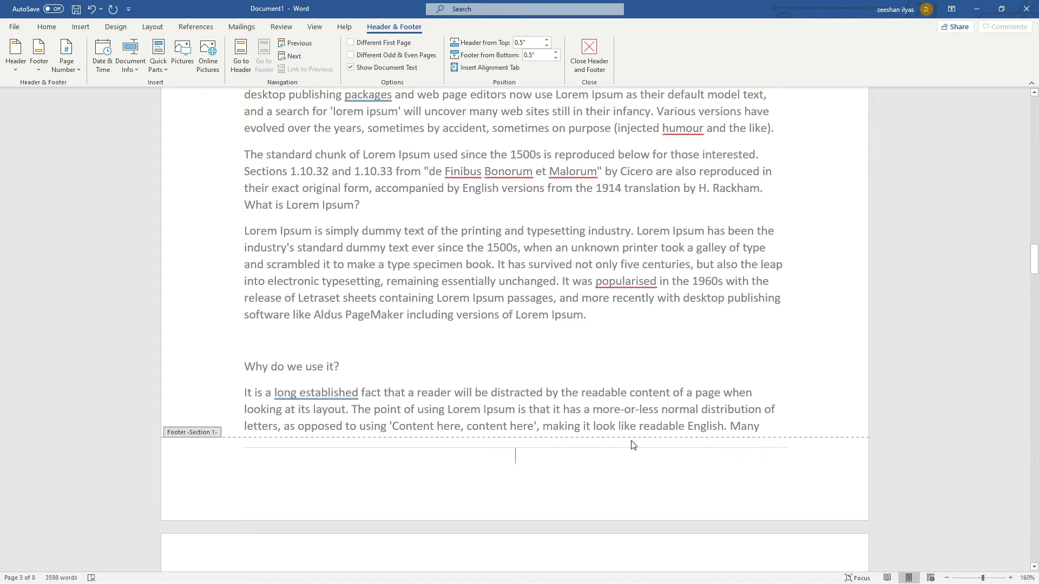
scroll(633, 445, "down", 5)
scroll(629, 443, "up", 10)
scroll(629, 439, "up", 20)
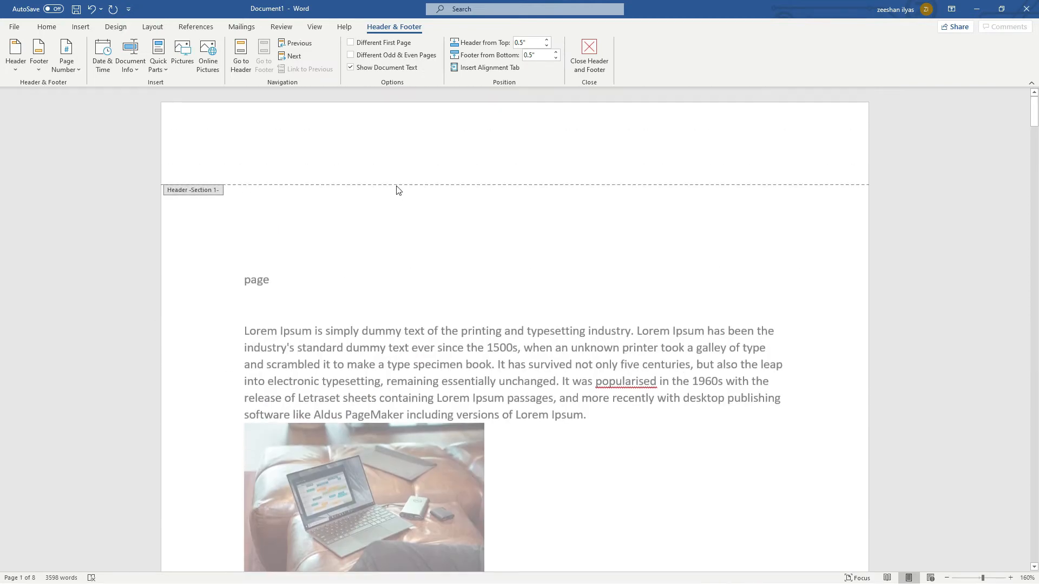
Remove the whole footer from section 1, including its leftover line, and go back to the start of the document.
scroll(422, 190, "down", 10)
left_click(504, 416)
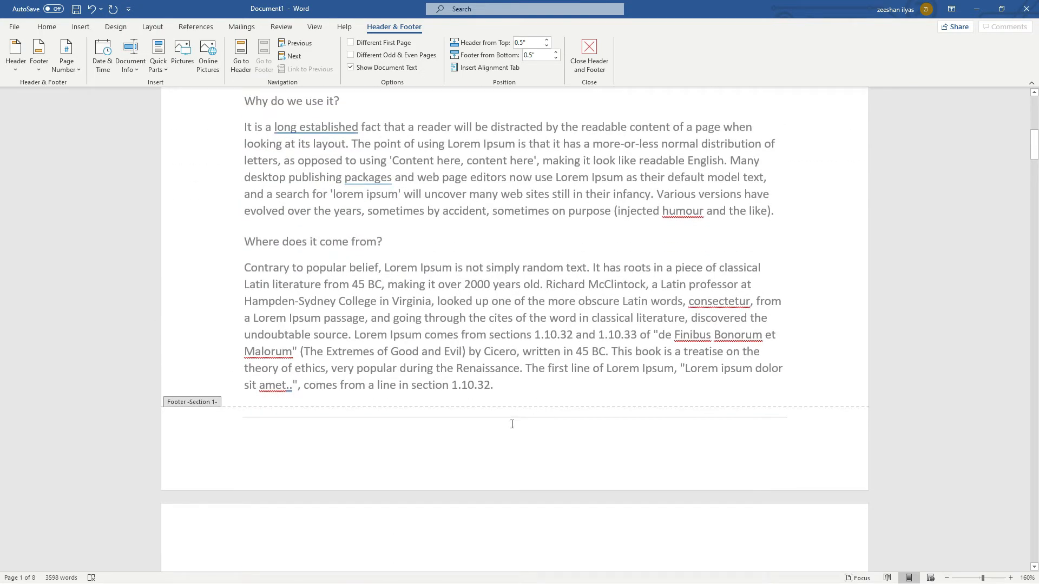
left_click(16, 60)
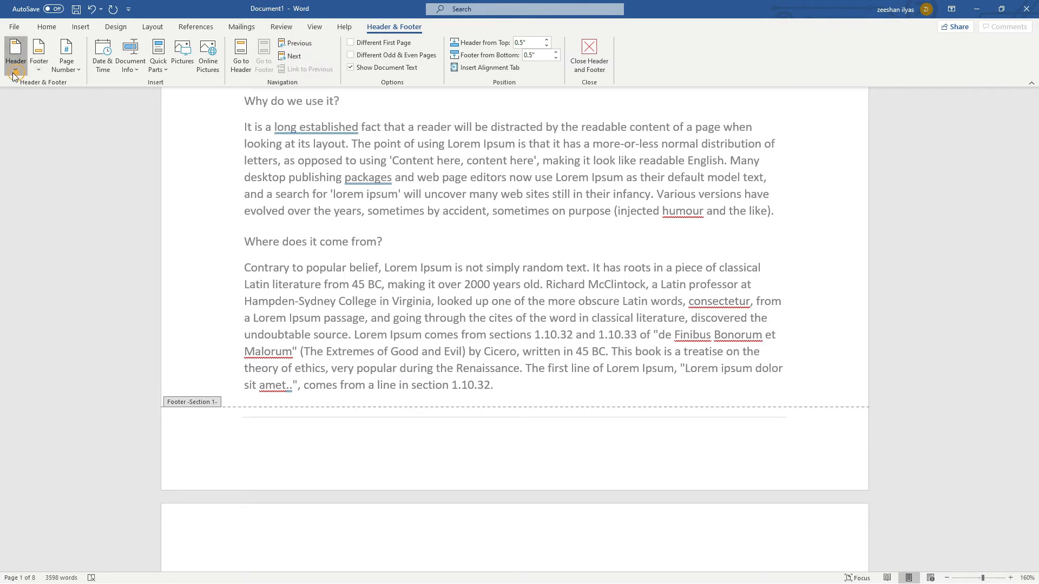
left_click(39, 69)
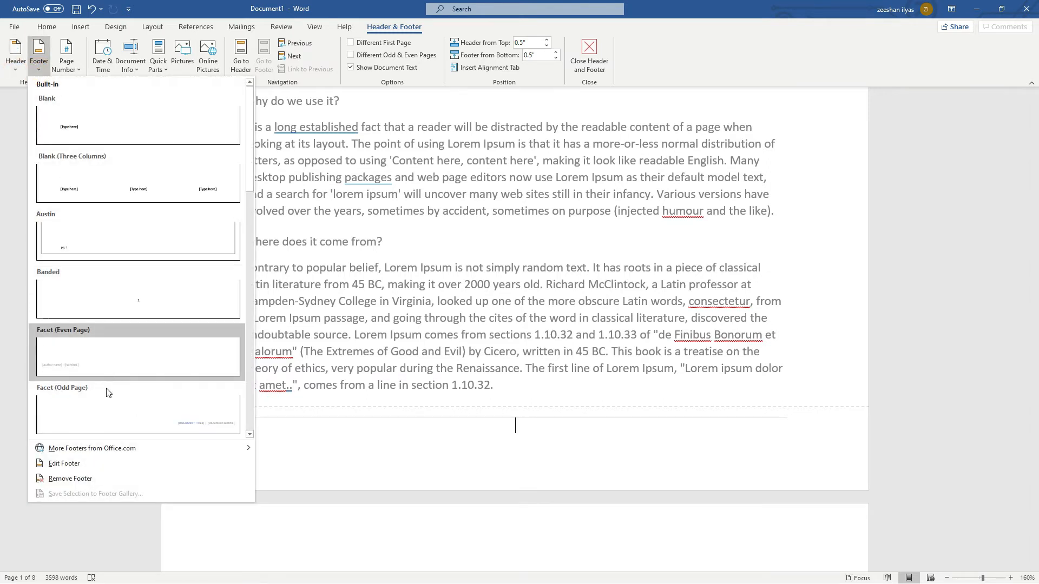
left_click(70, 478)
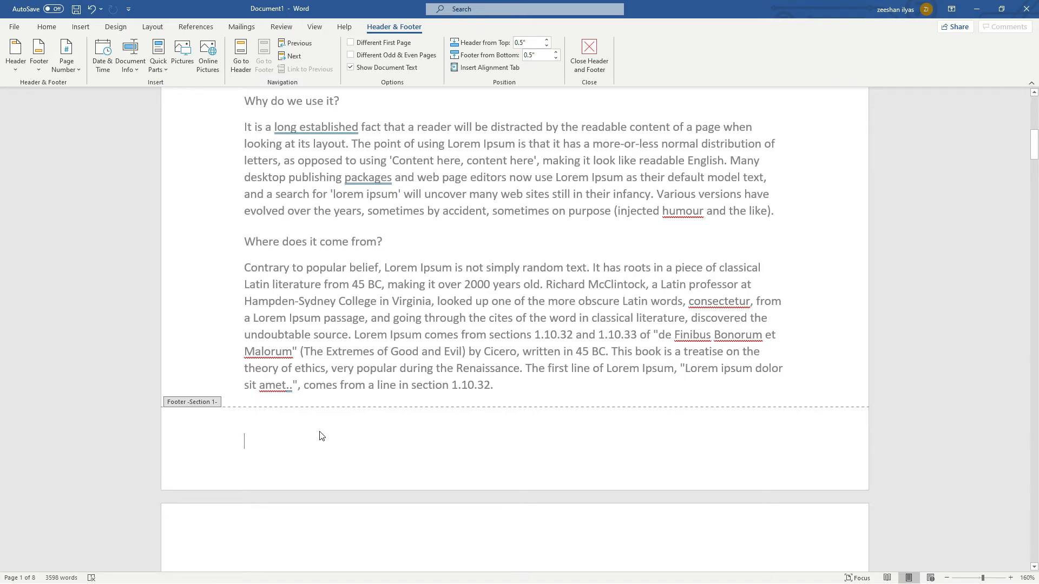
scroll(326, 438, "up", 3)
scroll(322, 438, "up", 6)
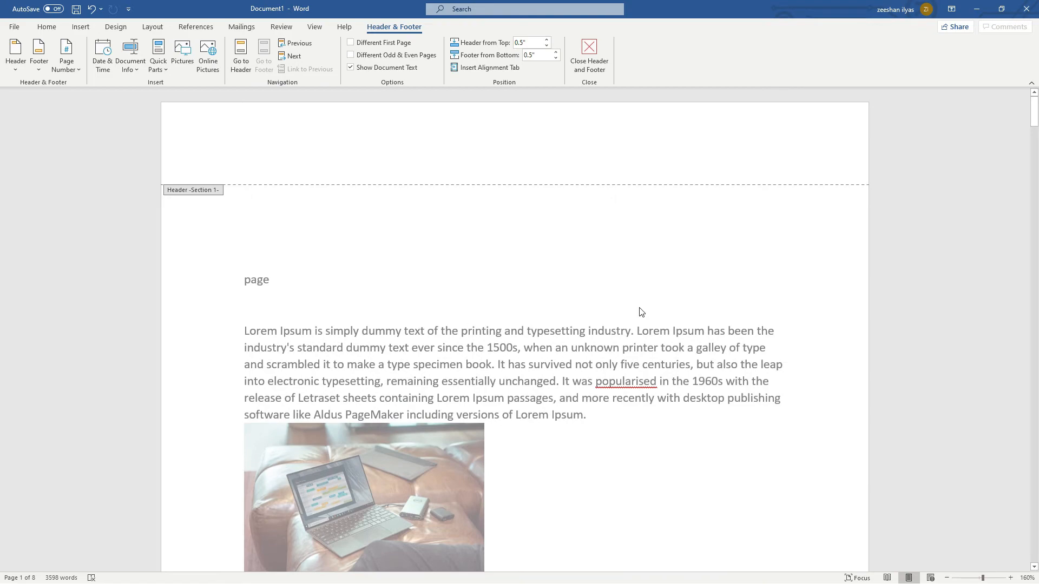
Close header and footer editing and check the bottoms of pages 1 to 4 for page numbers.
double_click(645, 265)
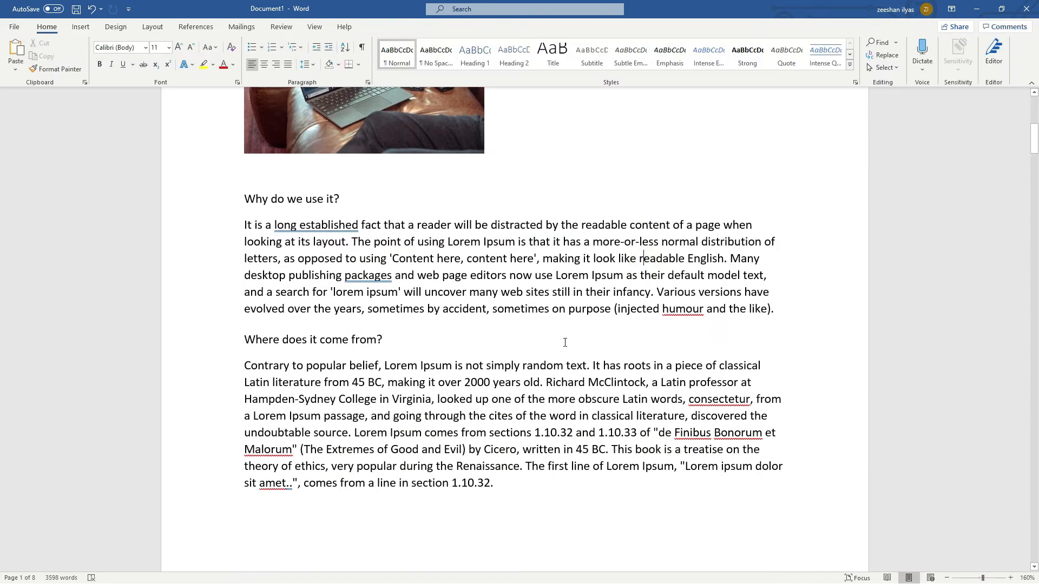
scroll(565, 342, "down", 5)
scroll(564, 339, "down", 15)
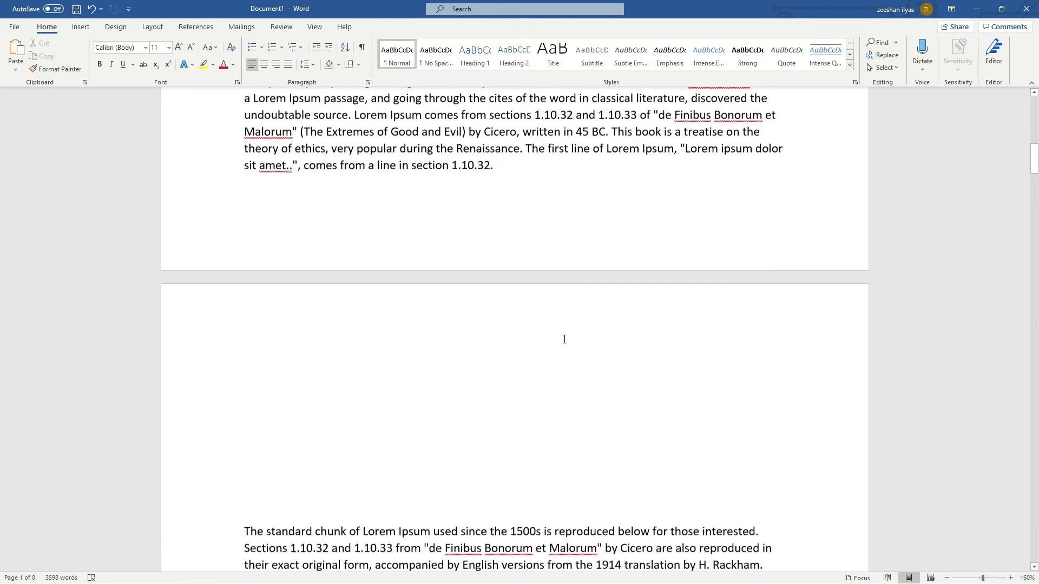
scroll(561, 331, "down", 1)
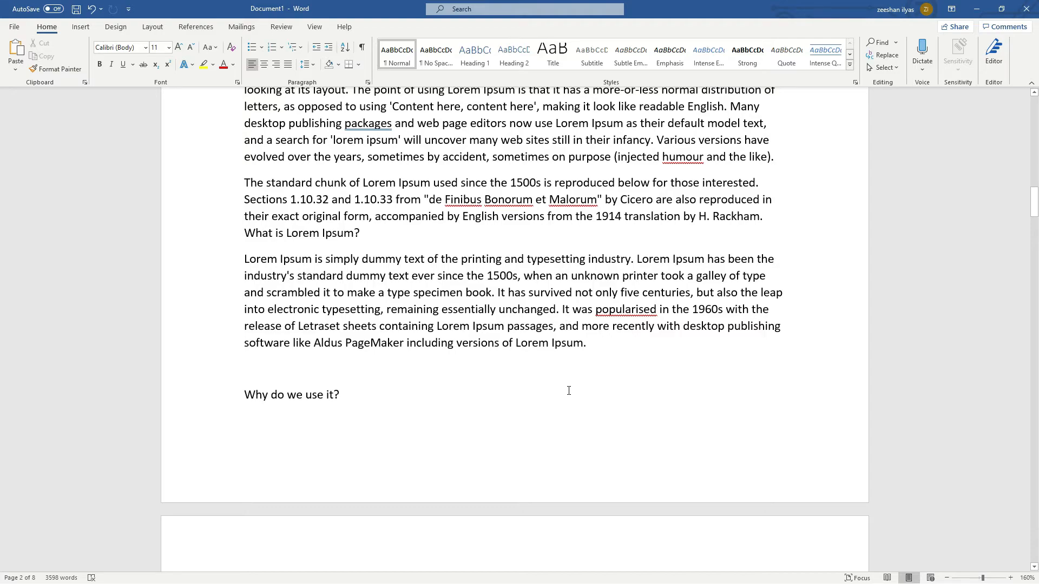
scroll(569, 391, "down", 3)
scroll(569, 390, "down", 10)
scroll(571, 389, "down", 10)
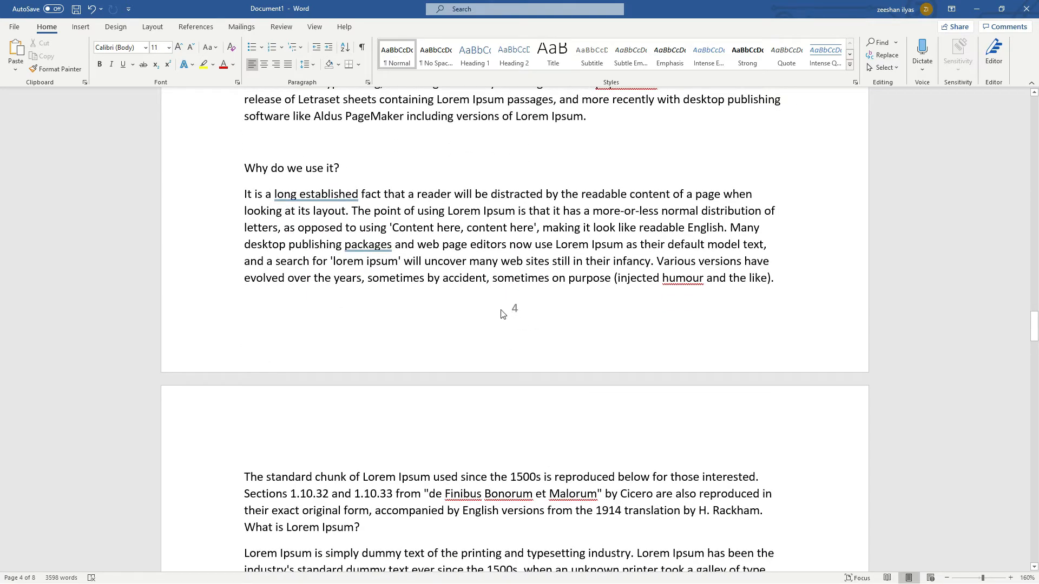
Set the page numbering of section 2 to start at 1 instead of continuing from the previous section.
double_click(517, 311)
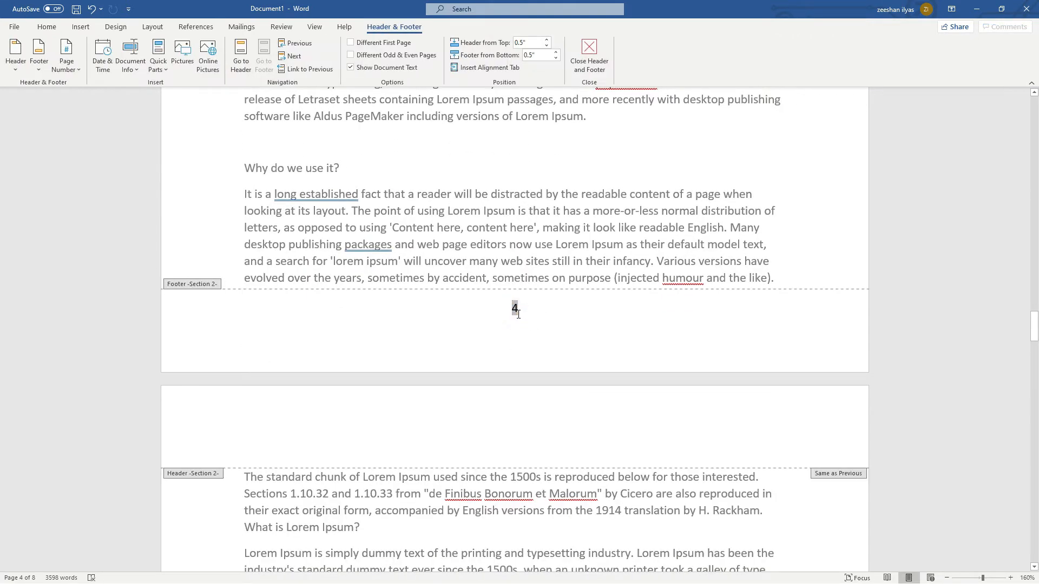
left_click(74, 69)
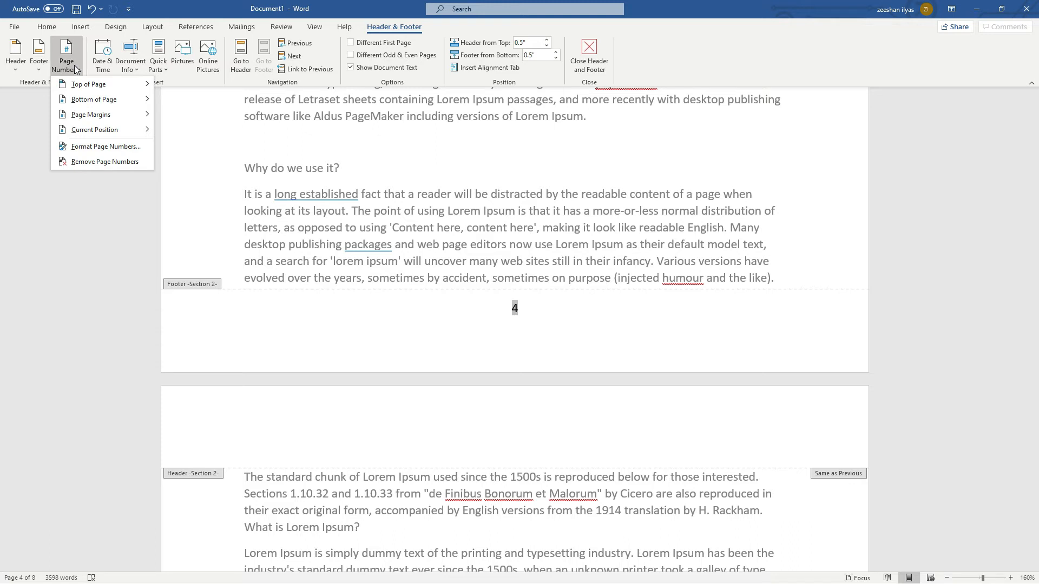
left_click(110, 148)
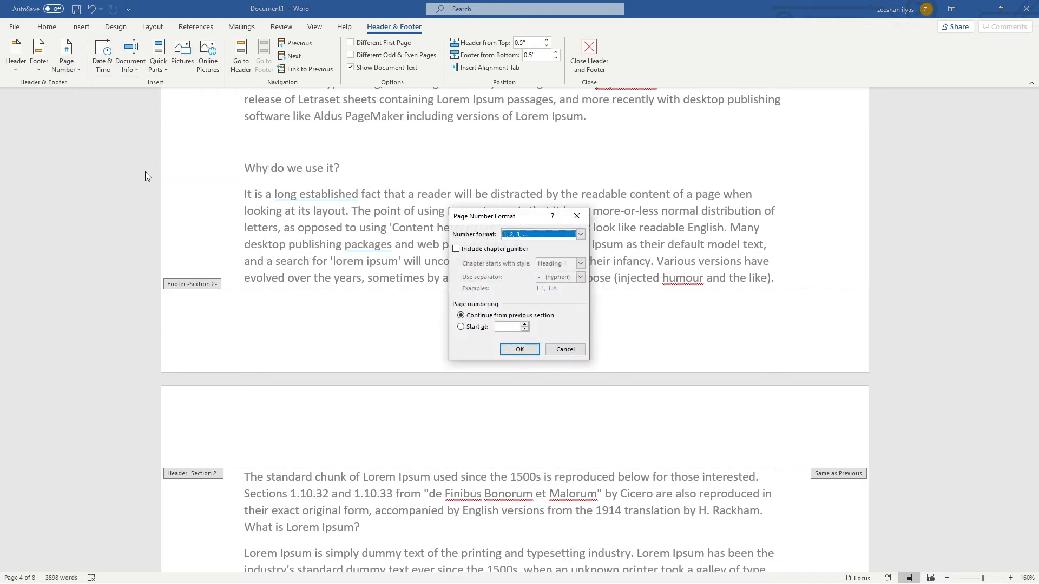
left_click_drag(494, 218, 501, 117)
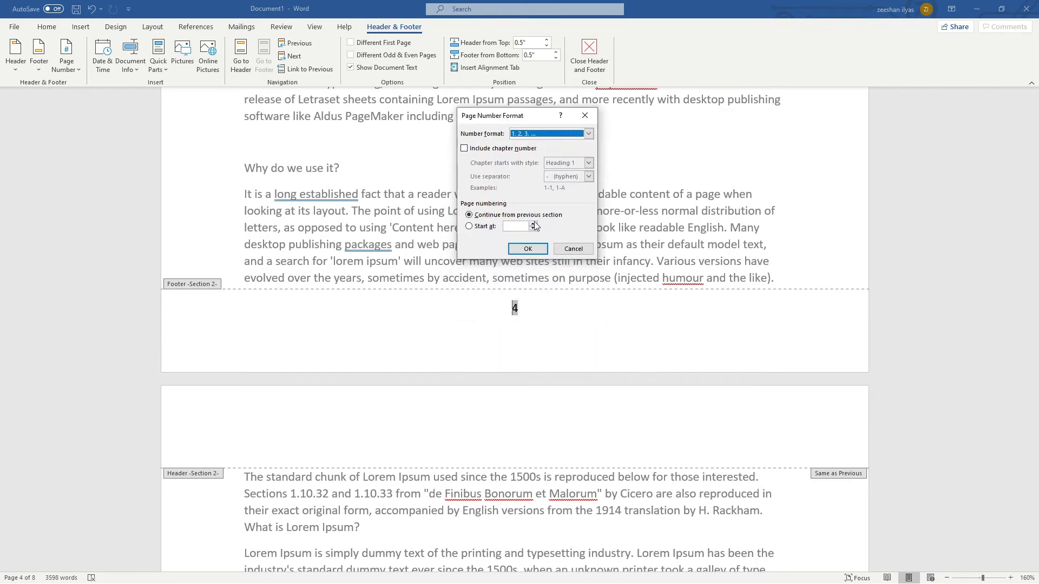
left_click(468, 226)
left_click(534, 223)
left_click(534, 223)
left_click(534, 224)
left_click(534, 224)
left_click(533, 224)
left_click(533, 228)
left_click(534, 229)
left_click(534, 229)
left_click(533, 229)
left_click(533, 229)
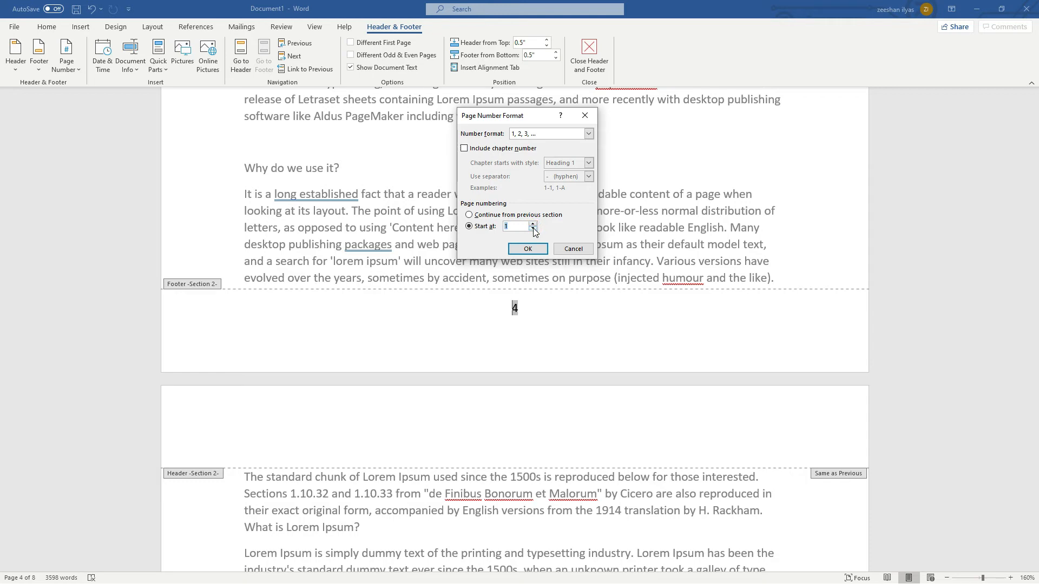
left_click(527, 249)
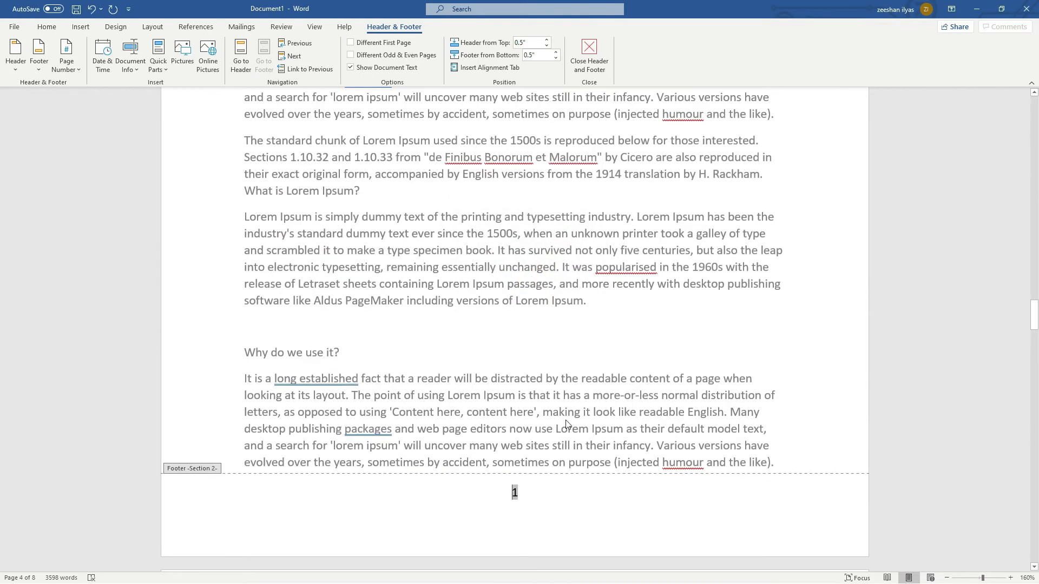
Leave footer editing and compare the page bottoms of section 1 with the restarted number on page 4.
scroll(566, 431, "down", 5)
left_click(551, 303)
left_click(803, 181)
double_click(804, 181)
scroll(587, 253, "up", 5)
scroll(587, 253, "down", 4)
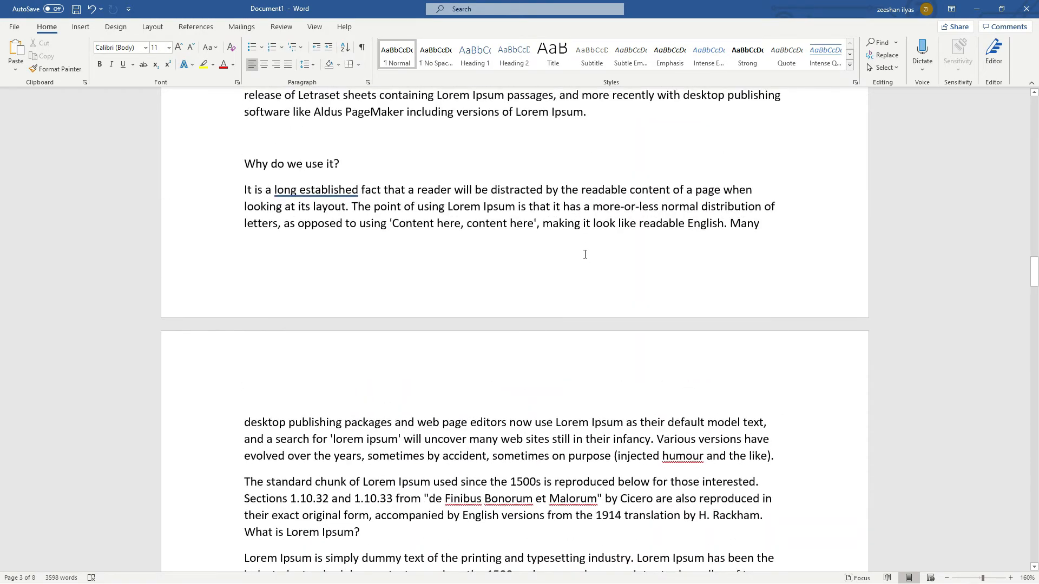
scroll(585, 254, "up", 15)
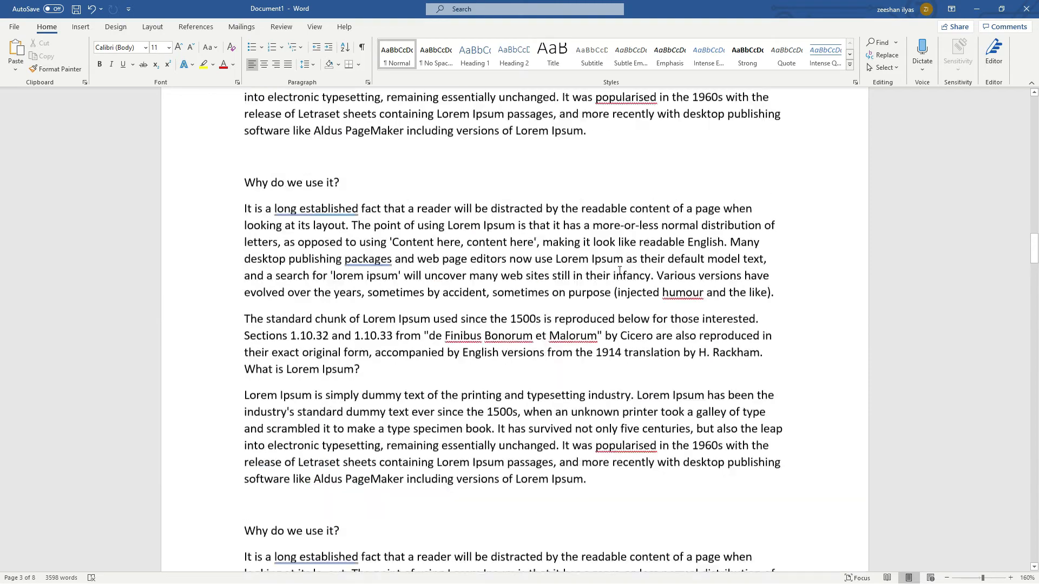
scroll(619, 270, "down", 18)
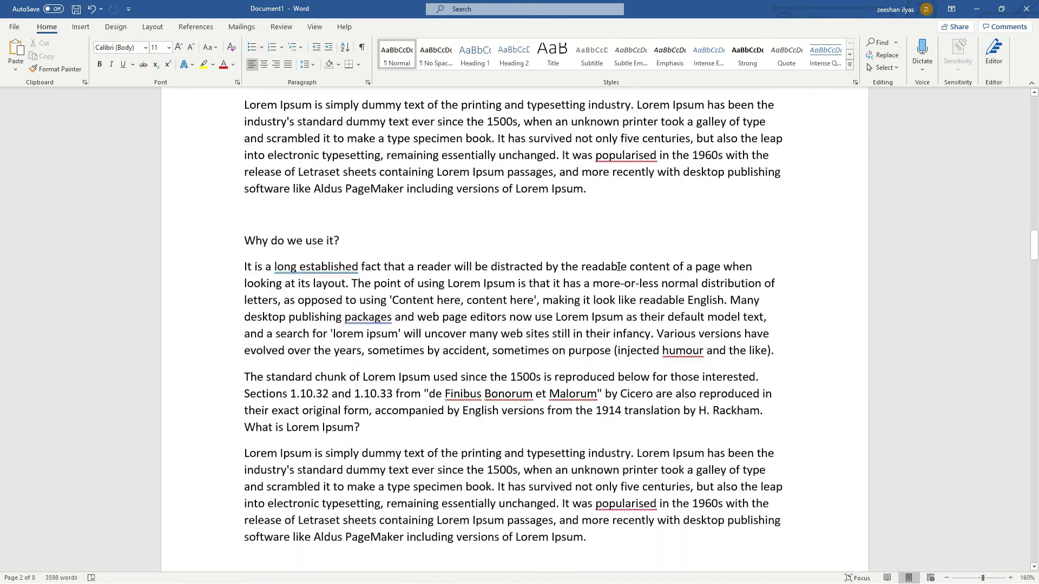
scroll(618, 267, "down", 10)
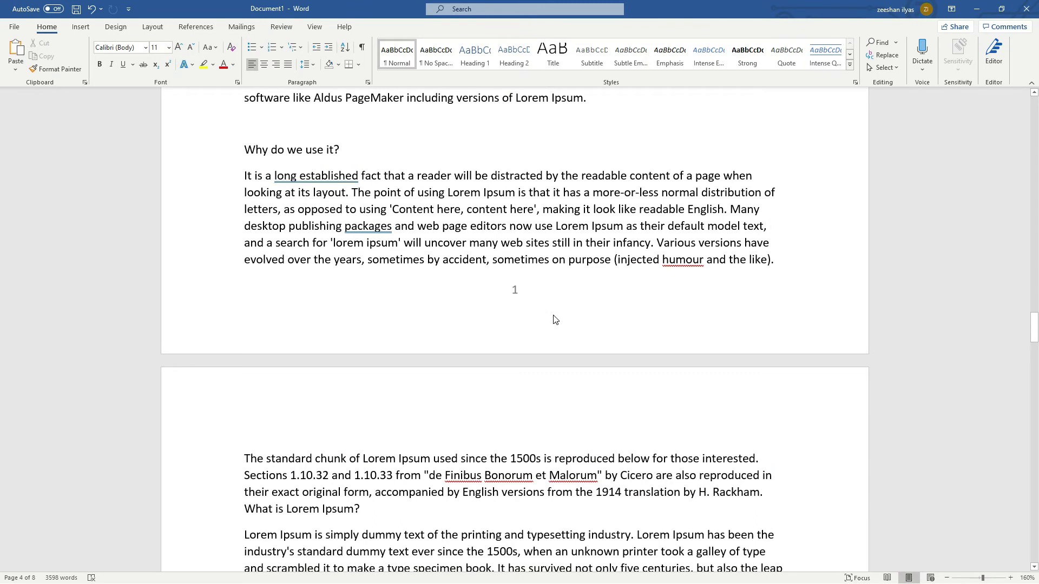
Change the number format of the section 2 page numbers to i, ii, iii.
double_click(522, 302)
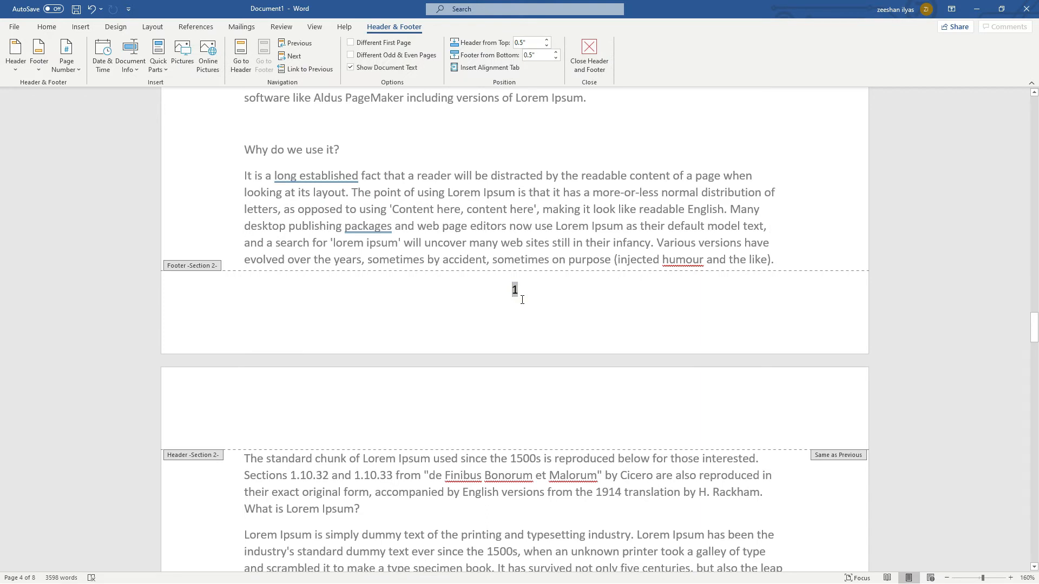
left_click(78, 70)
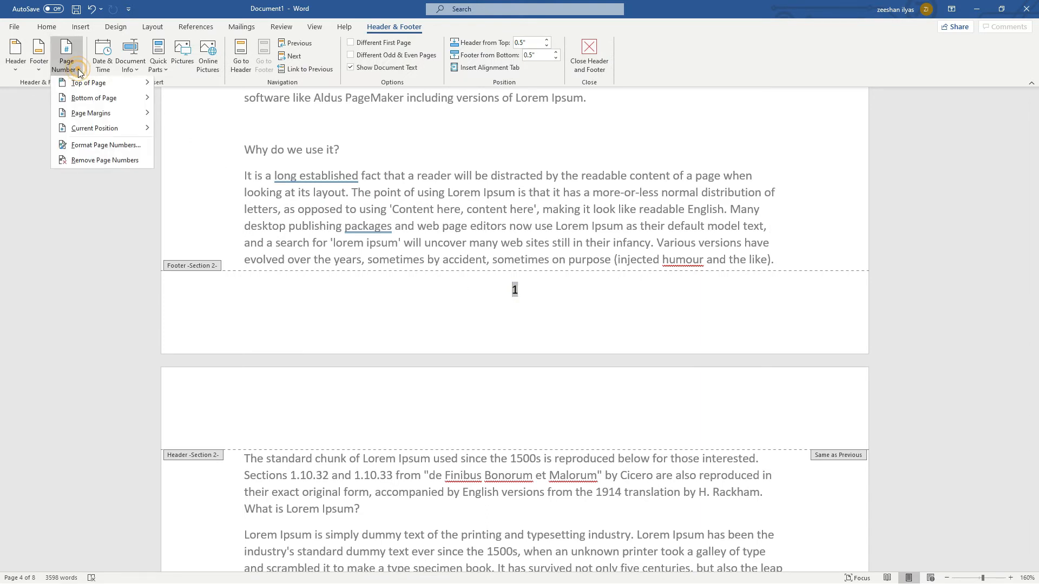
left_click(119, 145)
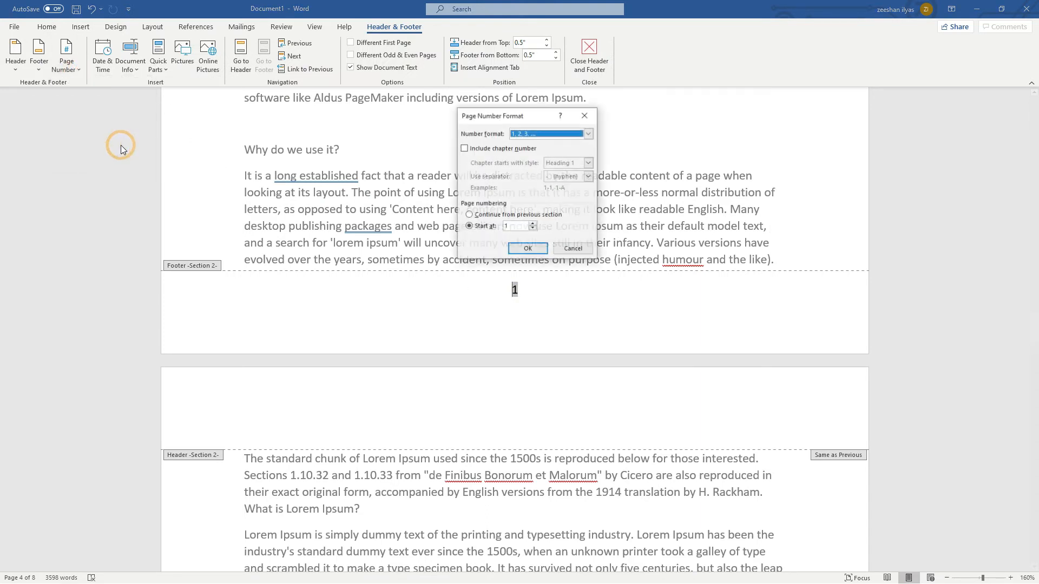
left_click(588, 133)
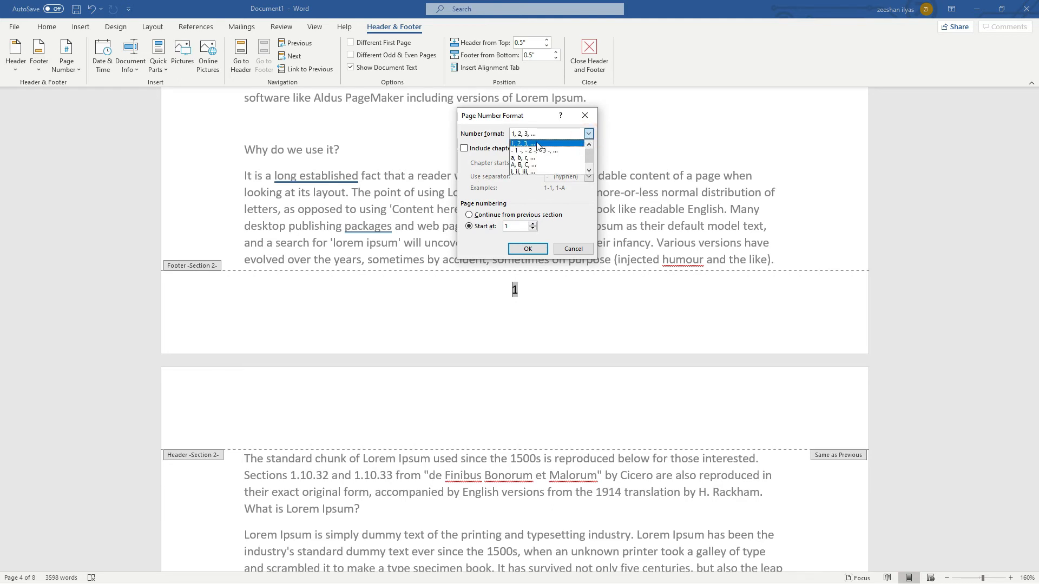
left_click(518, 172)
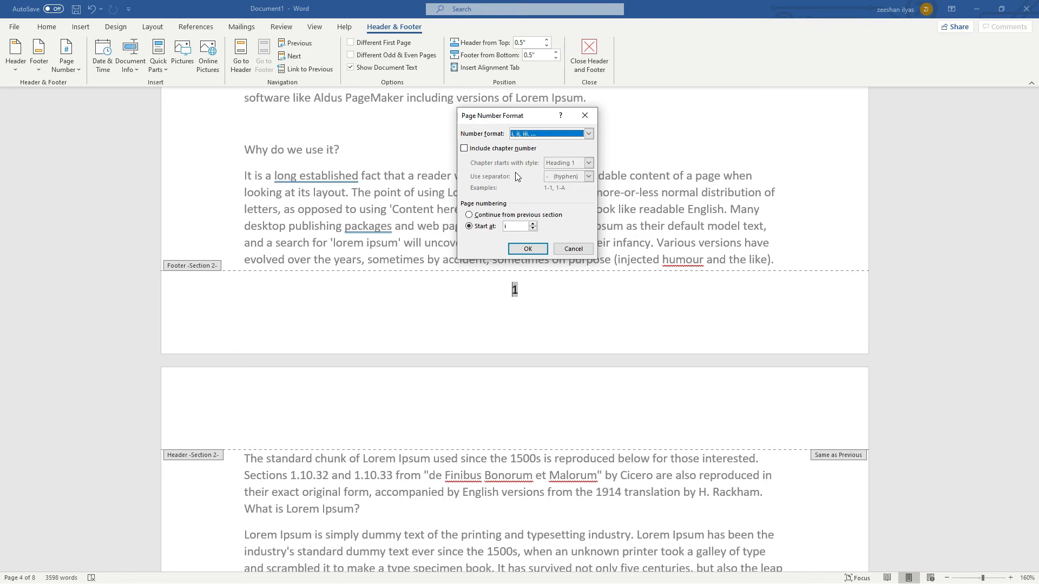
left_click(520, 250)
Review the Roman numerals in the section 2 footers through page 7, and go back to the section 1 footer on page 3.
scroll(540, 286, "down", 5)
left_click(560, 153)
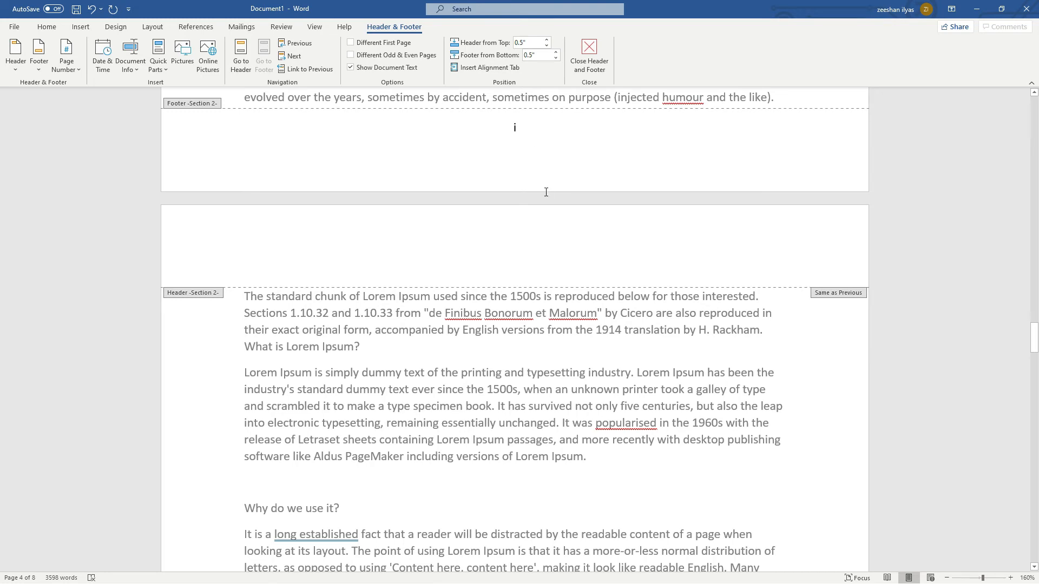
scroll(546, 192, "down", 15)
scroll(558, 293, "down", 12)
scroll(567, 279, "down", 20)
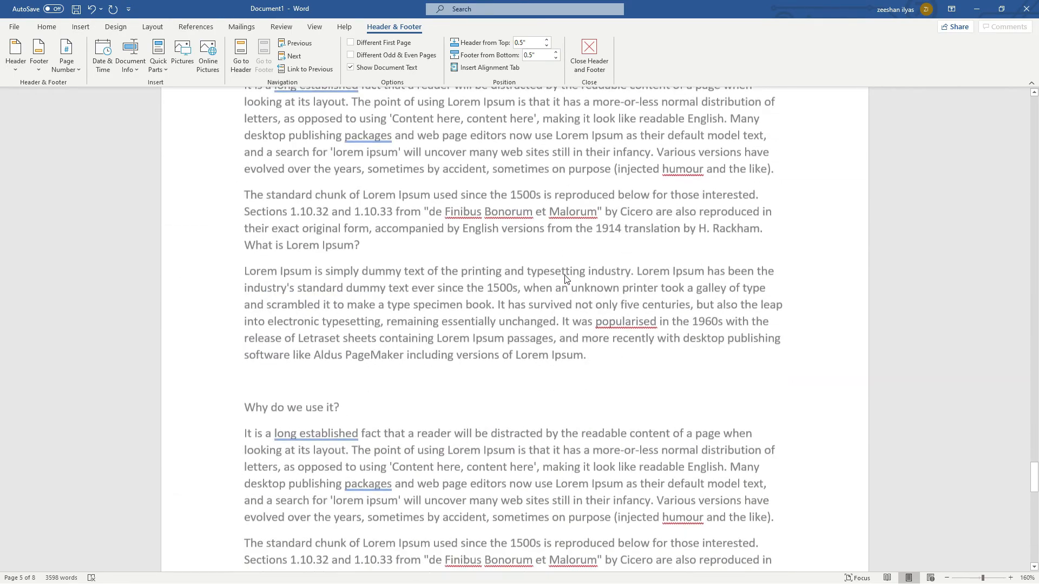
scroll(566, 279, "down", 20)
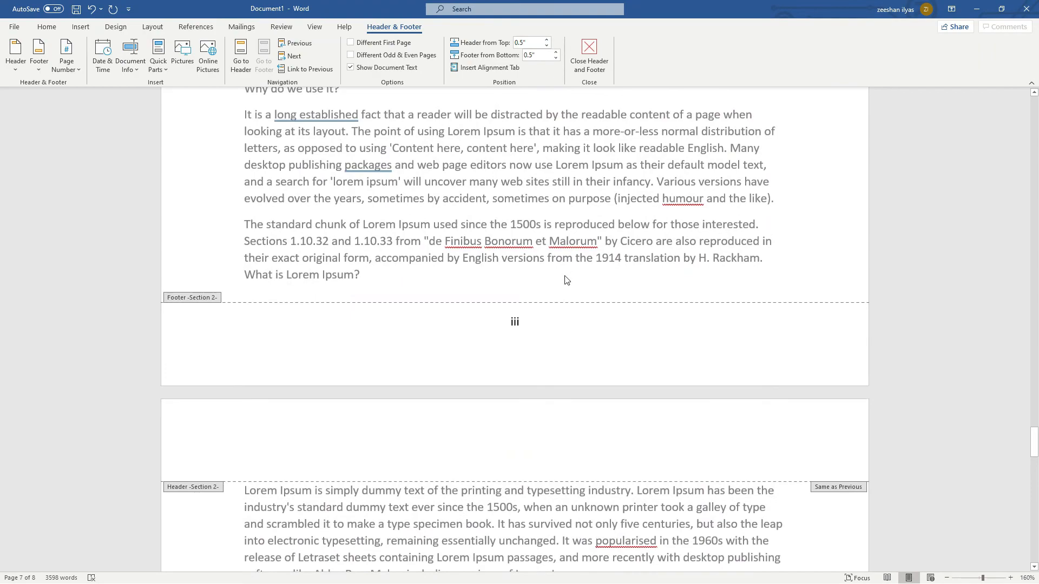
scroll(553, 279, "up", 20)
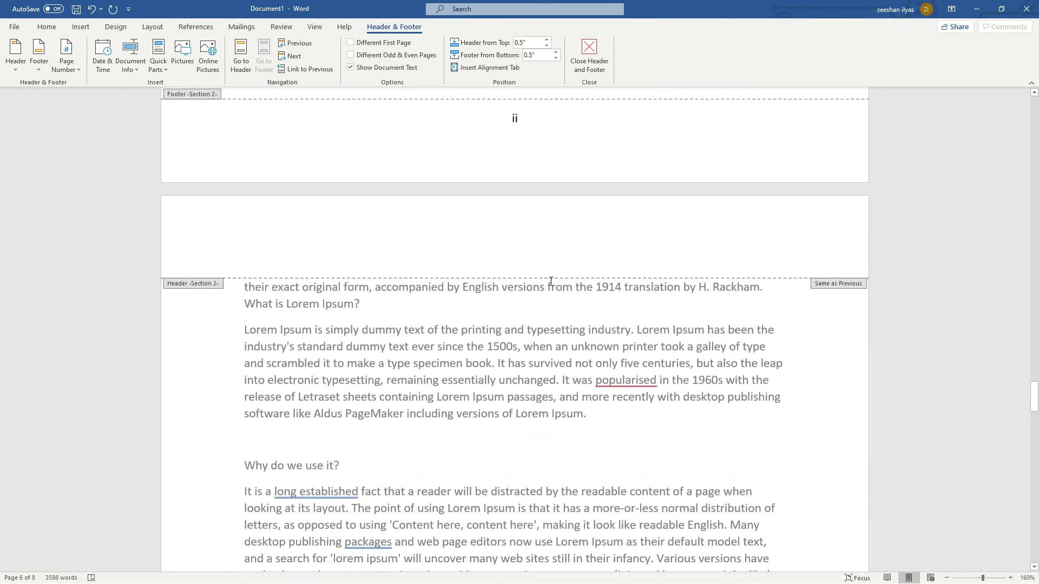
scroll(543, 263, "up", 6)
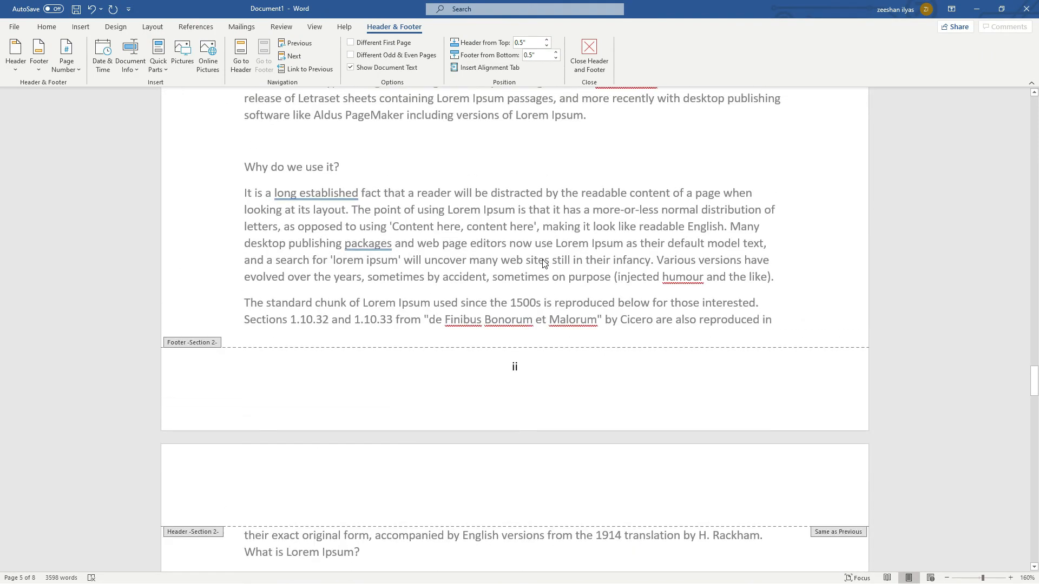
scroll(547, 260, "up", 1)
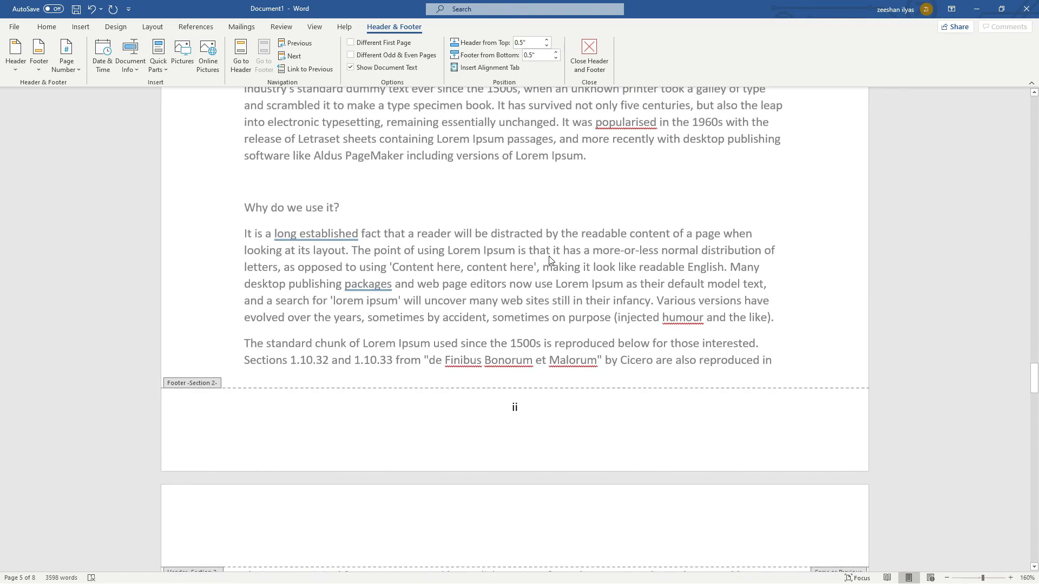
scroll(549, 262, "up", 20)
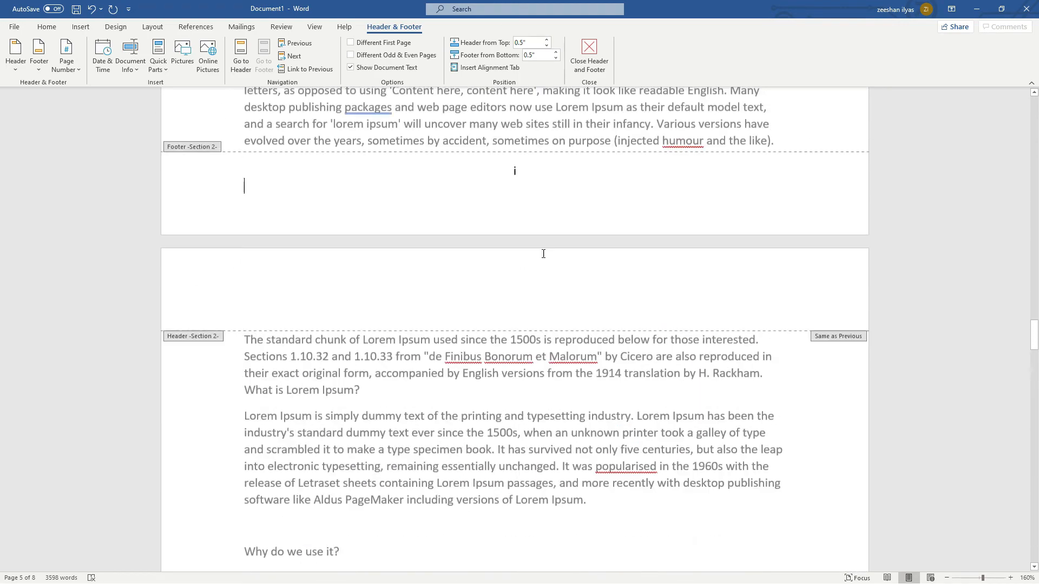
scroll(519, 244, "up", 18)
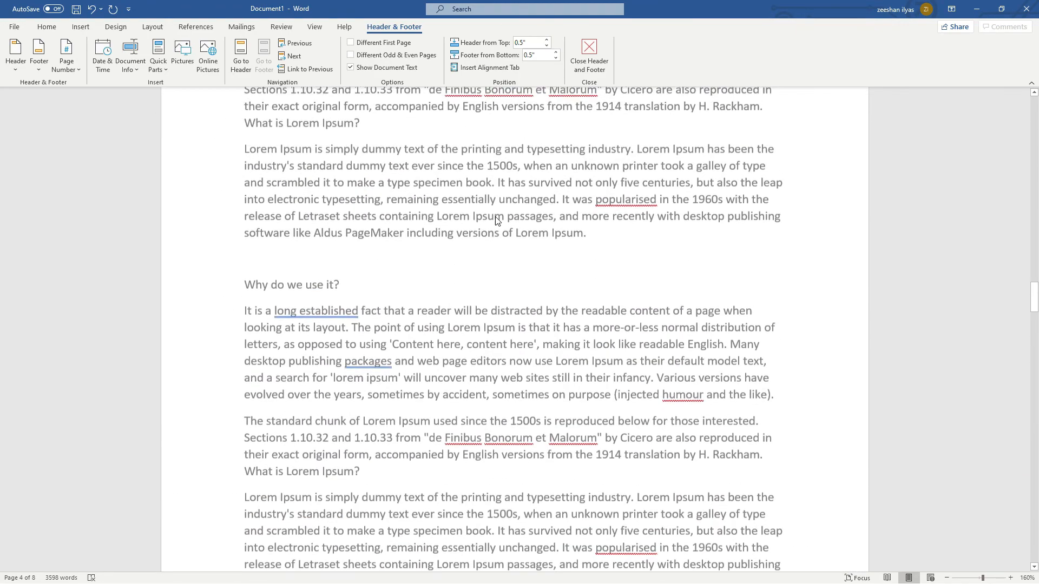
scroll(494, 218, "up", 10)
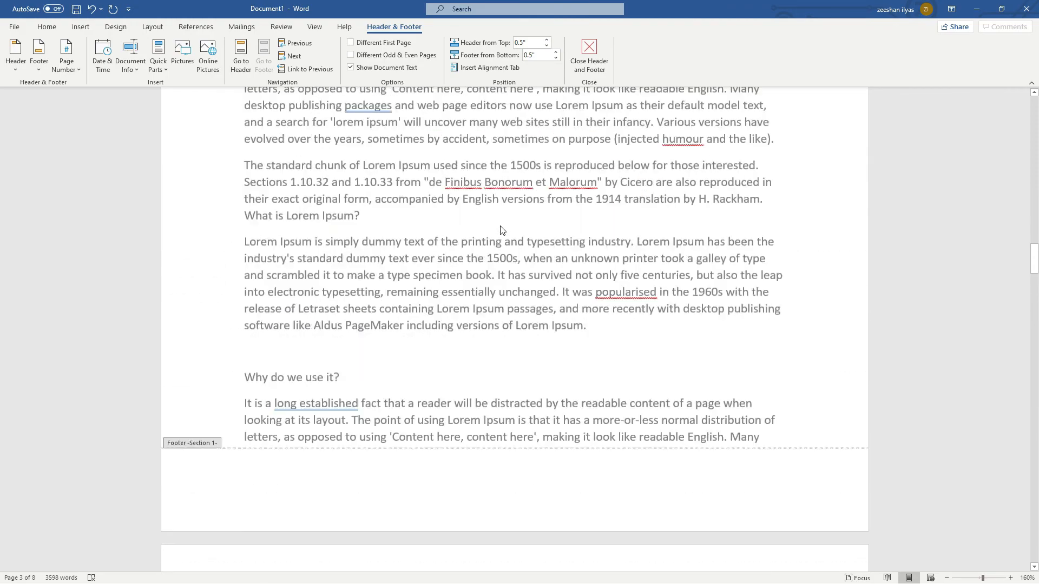
scroll(519, 265, "down", 5)
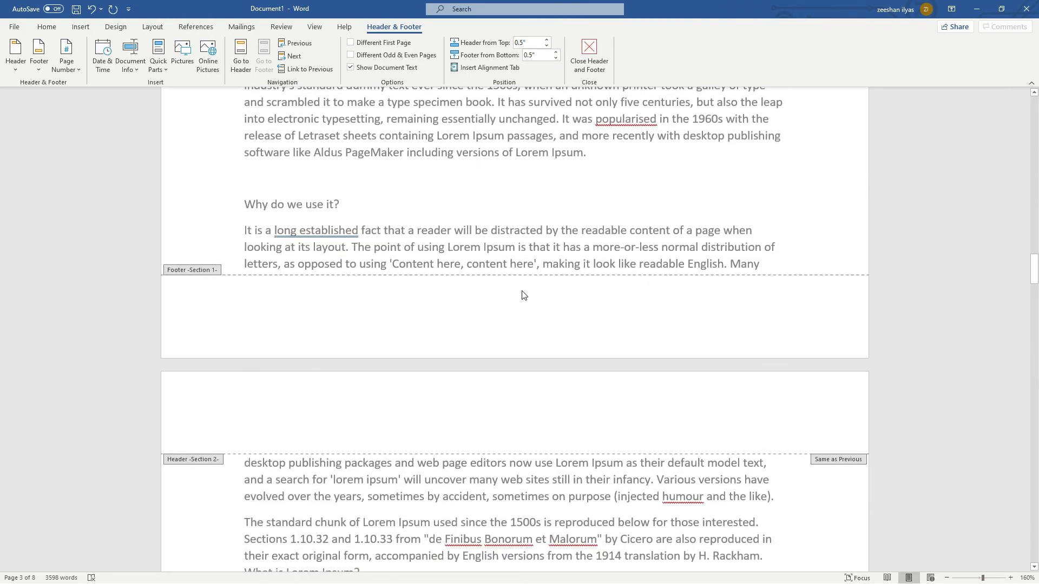
Insert the built-in Facet (Even Page) header from page 4 in section 2 and check it against the preceding page.
scroll(524, 298, "down", 10)
left_click(518, 452)
left_click(18, 72)
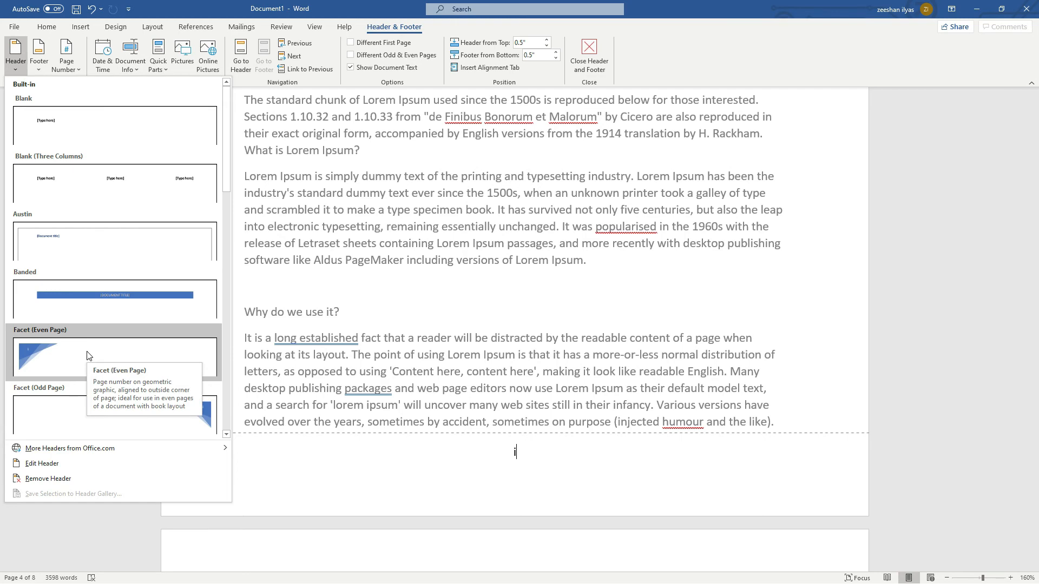
left_click(89, 354)
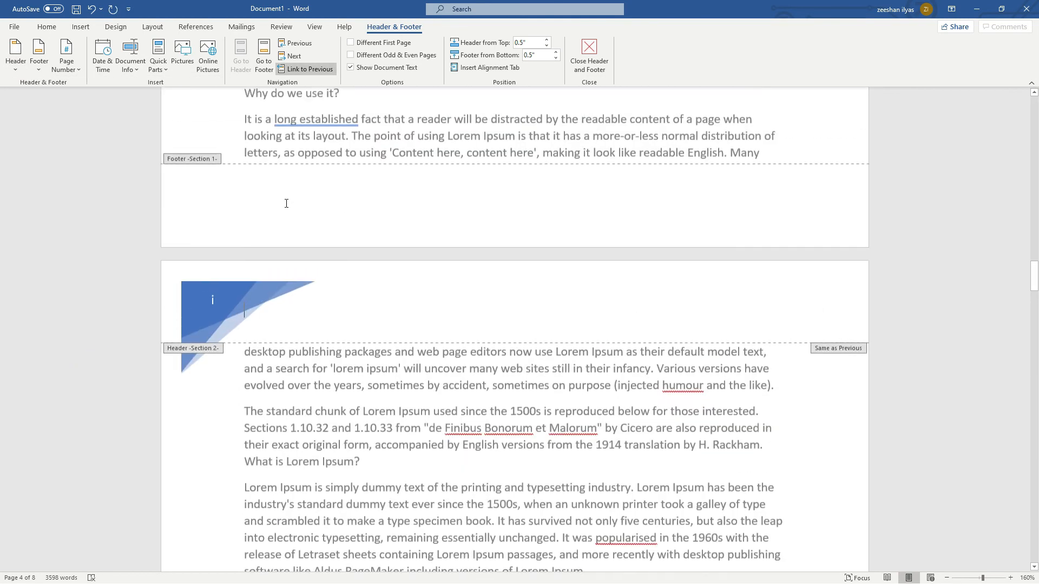
scroll(254, 297, "up", 2)
scroll(254, 295, "down", 2)
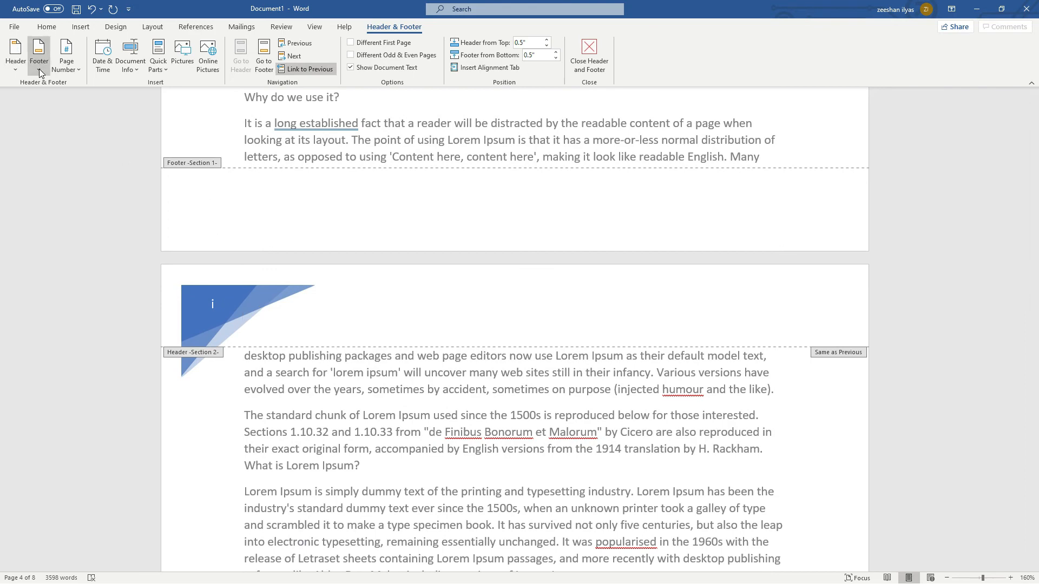
Insert the built-in Facet (Even Page) footer in section 2, starting from the footer on page 4.
scroll(186, 276, "down", 5)
scroll(185, 275, "down", 3)
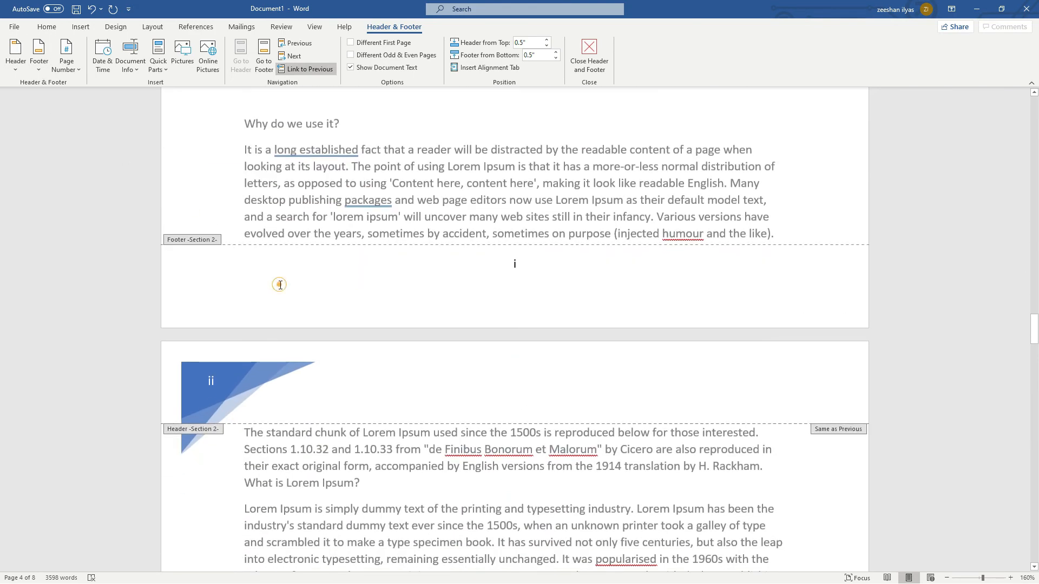
left_click(279, 283)
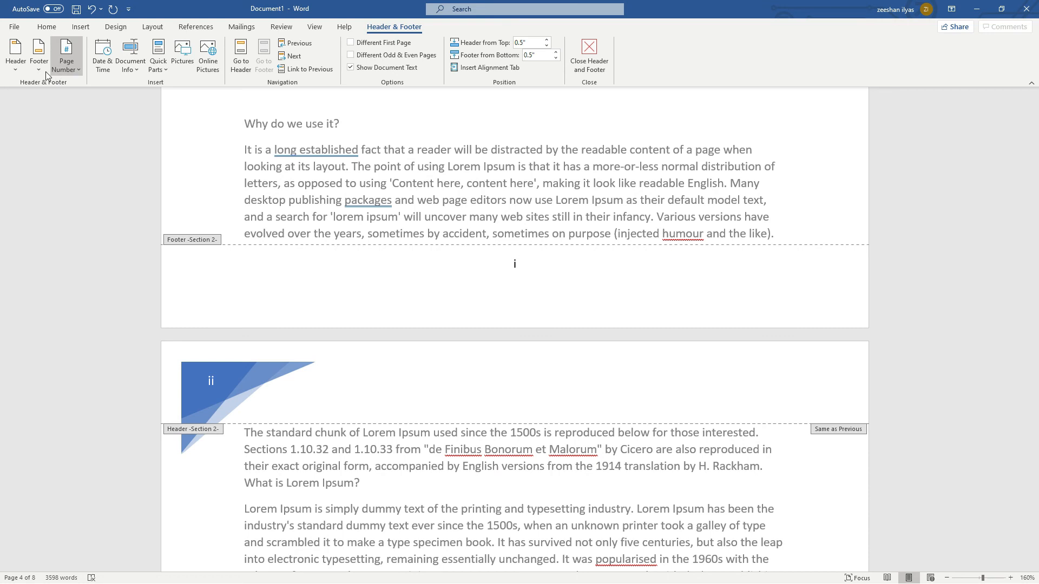
left_click(39, 56)
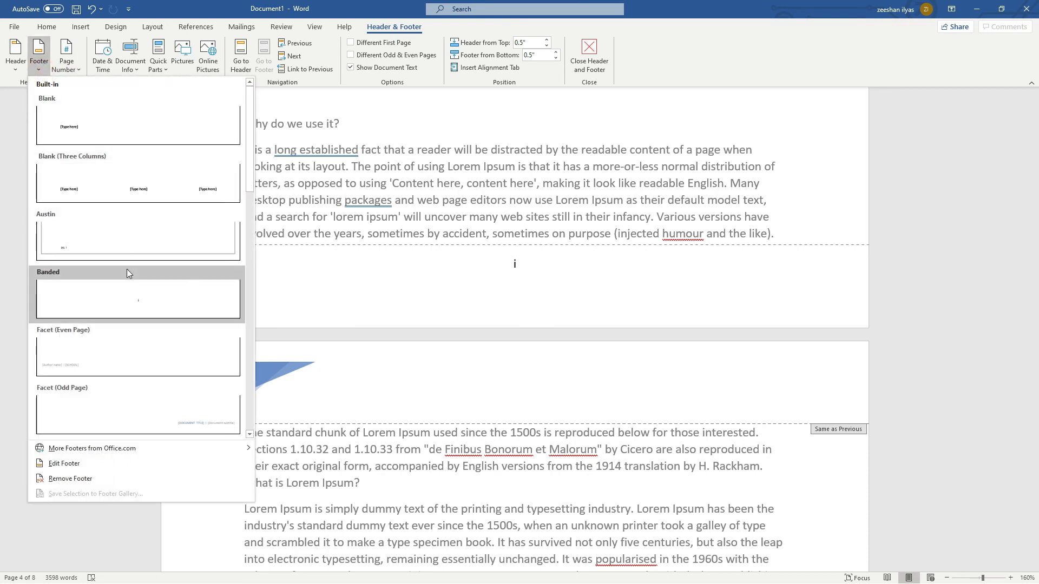
left_click(110, 349)
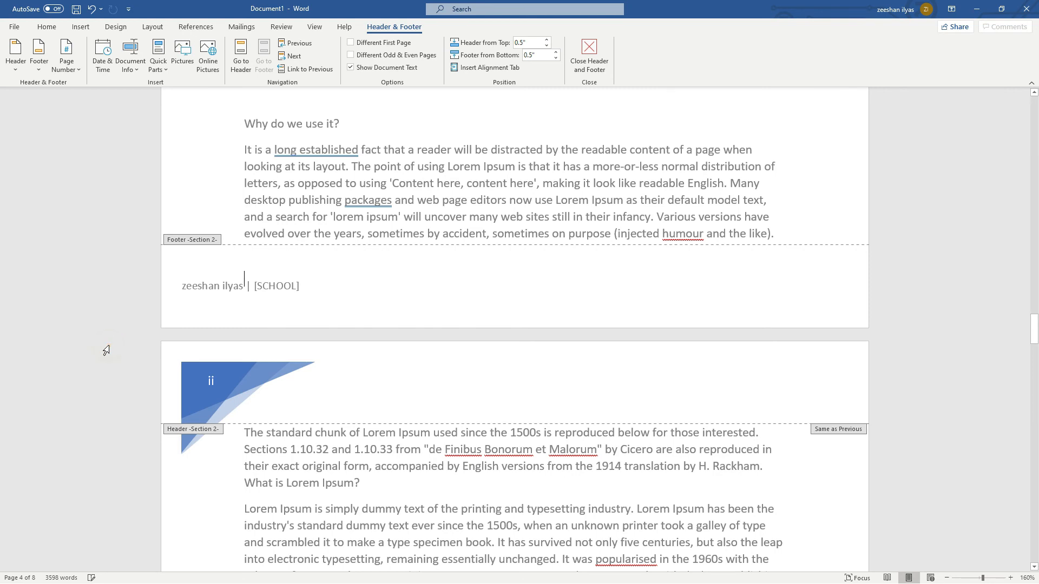
Examine the author and school fields in the page 4 footer of section 2.
left_click(276, 287)
left_click(226, 292)
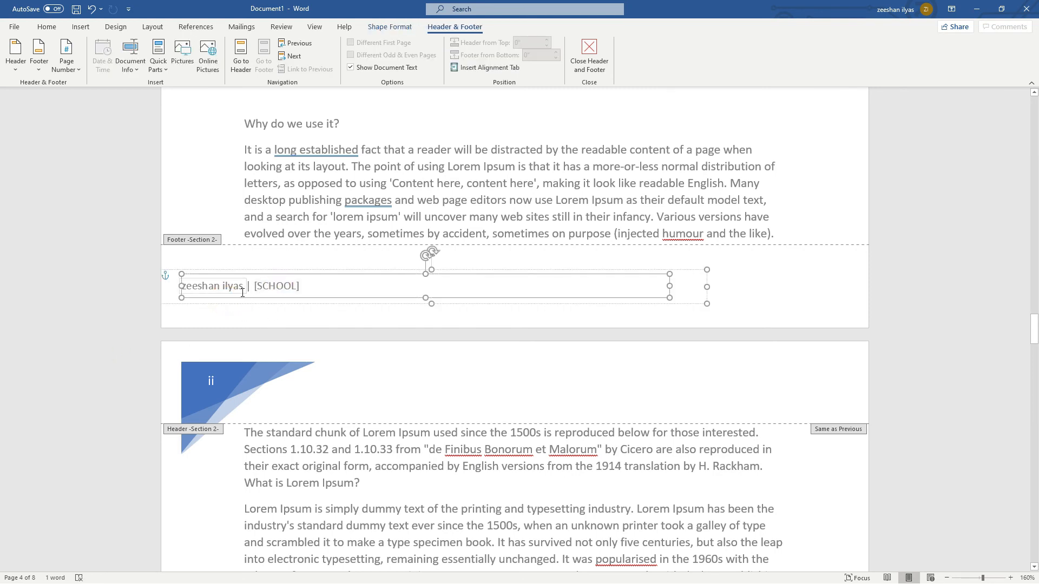
left_click(270, 292)
double_click(341, 324)
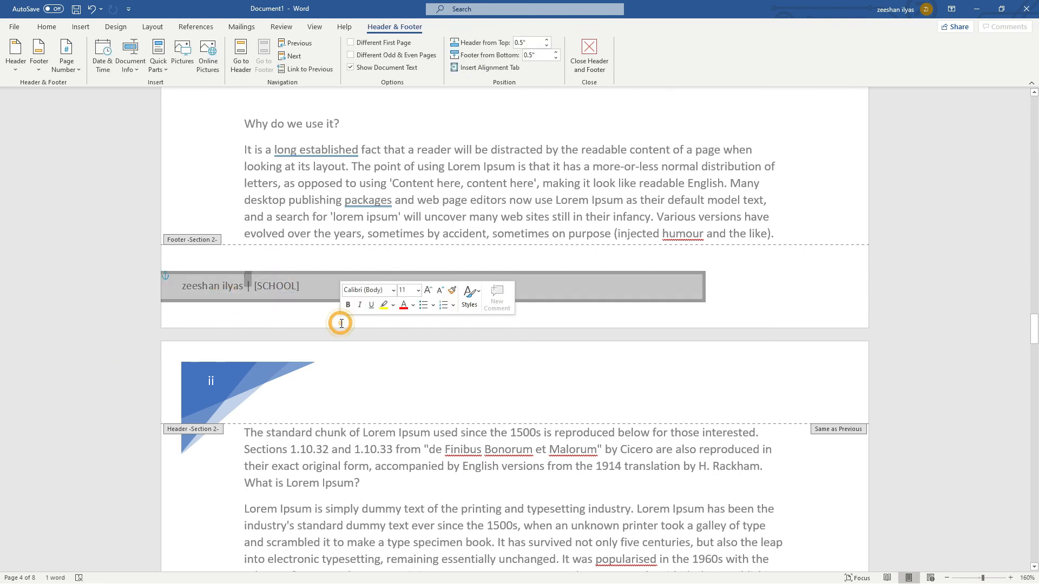
left_click(765, 295)
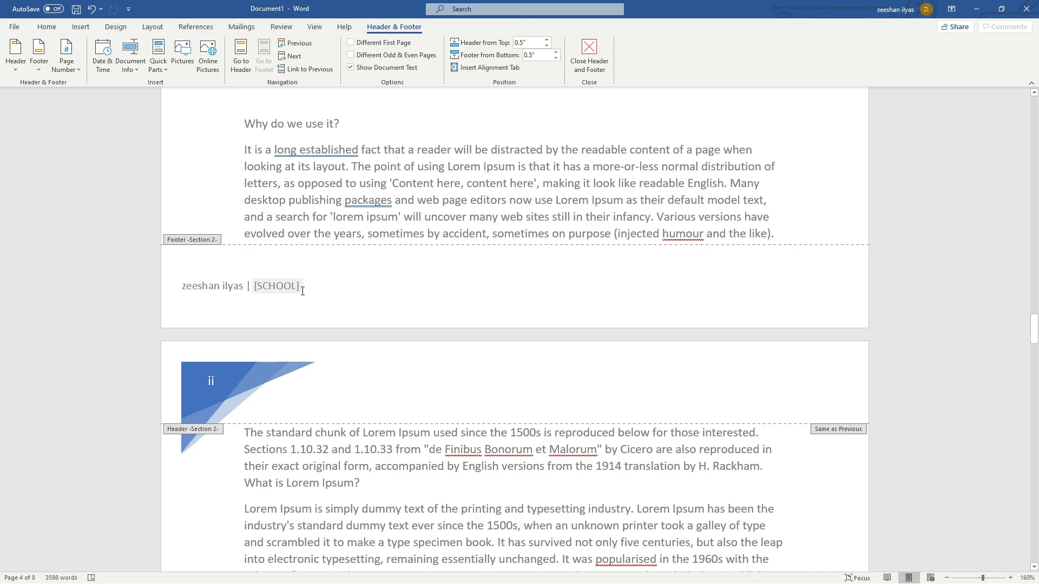
left_click(373, 288)
Review the header and footer designs across the following section 2 pages, and return to the start of page 4.
scroll(430, 301, "up", 5)
scroll(431, 304, "down", 15)
scroll(430, 305, "down", 15)
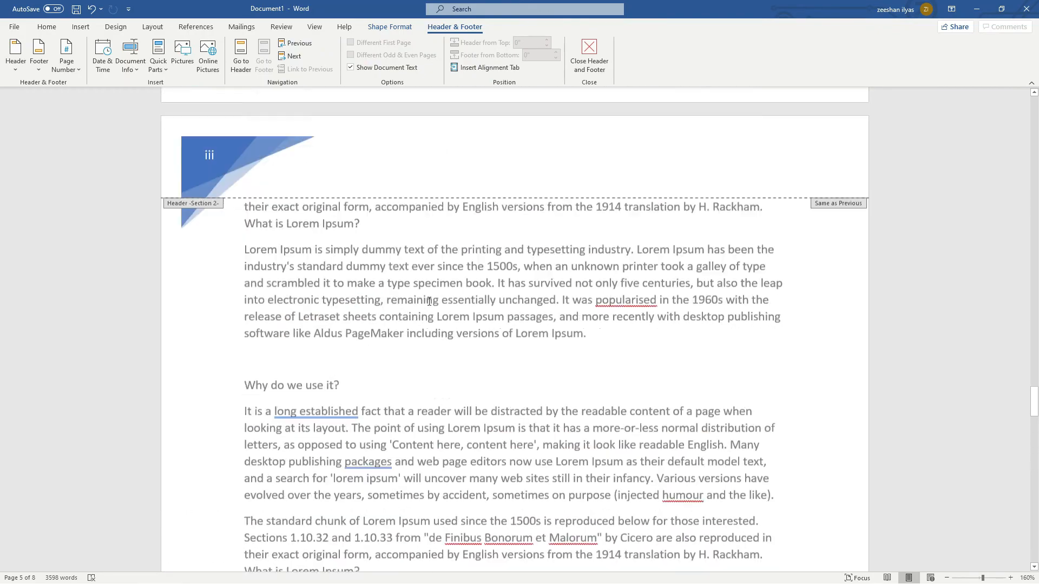
scroll(429, 302, "up", 15)
scroll(429, 301, "up", 15)
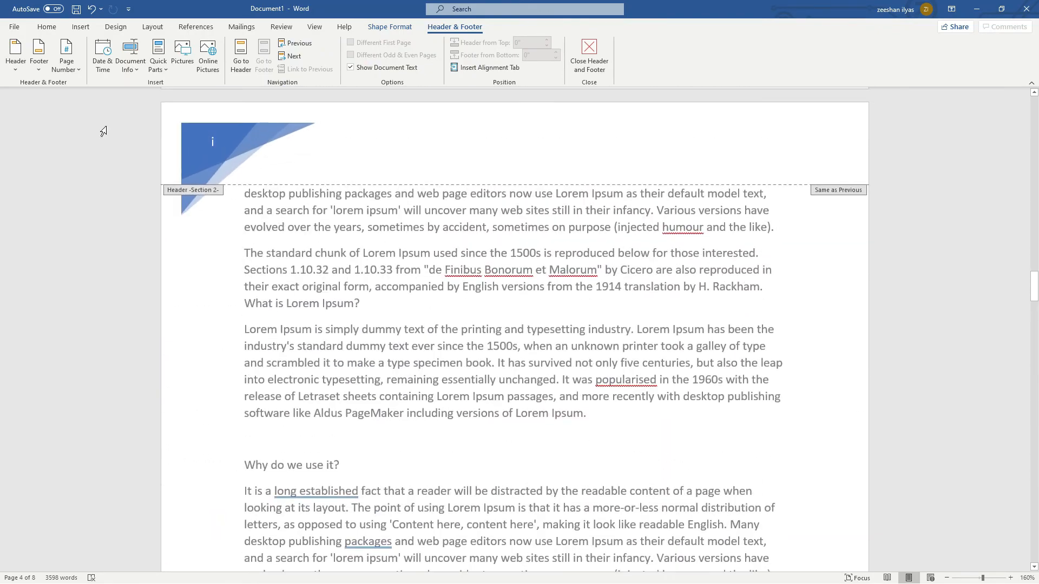
Bring up the commands for inserting content into the document.
left_click(81, 29)
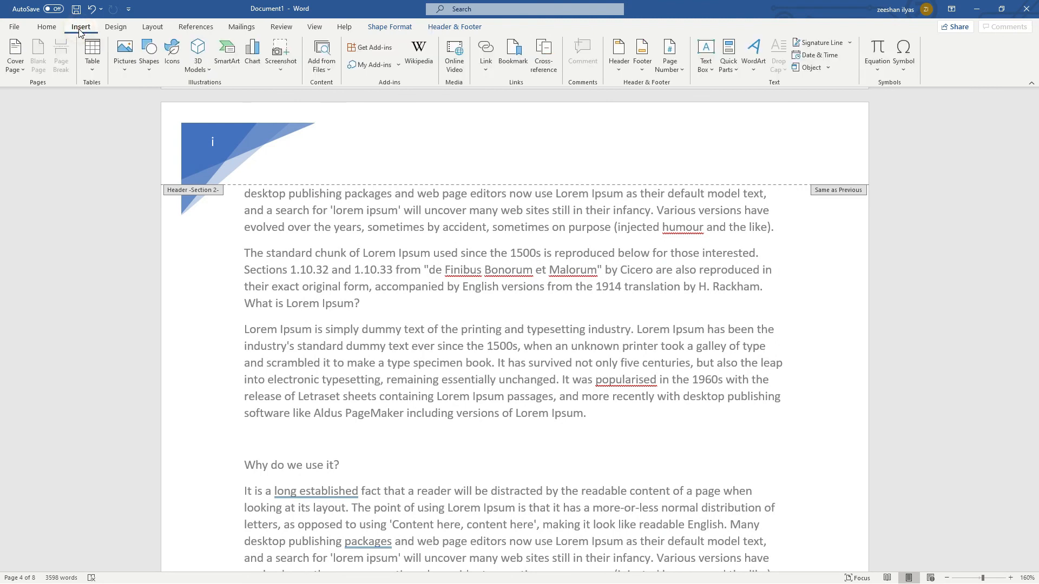